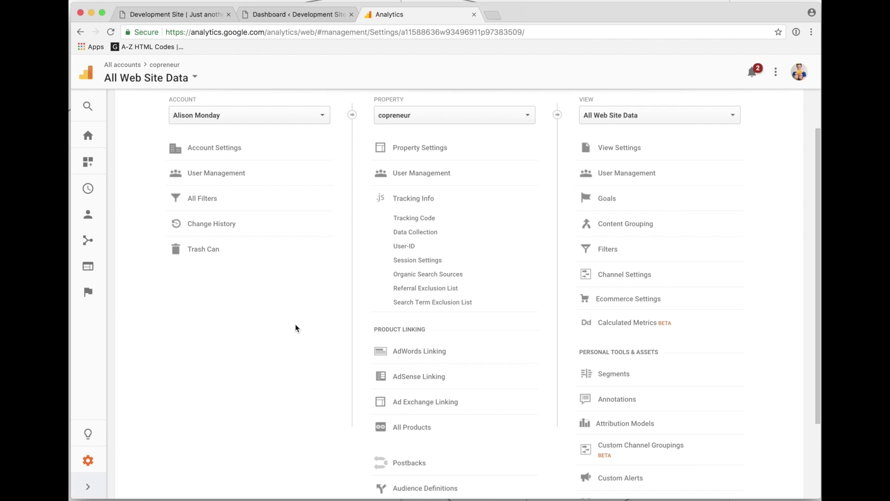
Open the copreneur property's tracking code page and examine its tracking ID and Global Site Tag (gtag.js) snippet
{"action": "left_click", "coordinate": [408, 221]}
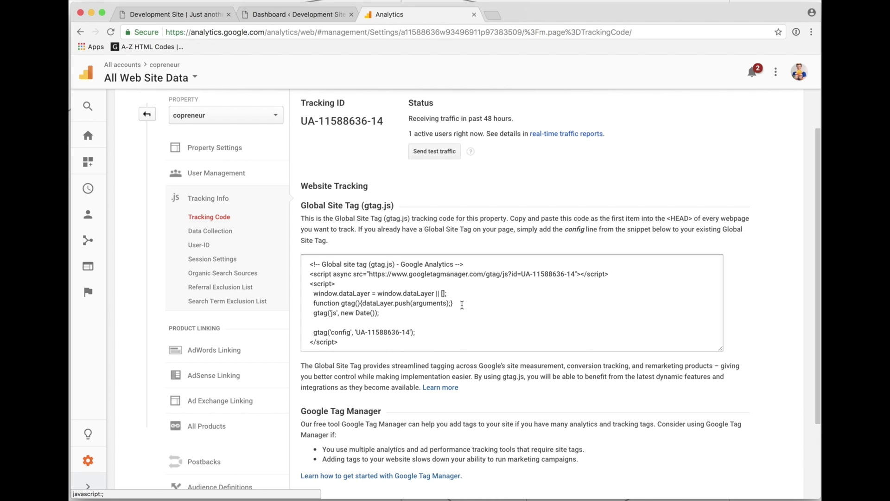
{"action": "left_click_drag", "start_coordinate": [345, 343], "coordinate": [309, 263]}
{"action": "scroll", "coordinate": [353, 306], "scroll_direction": "down", "scroll_amount": 1}
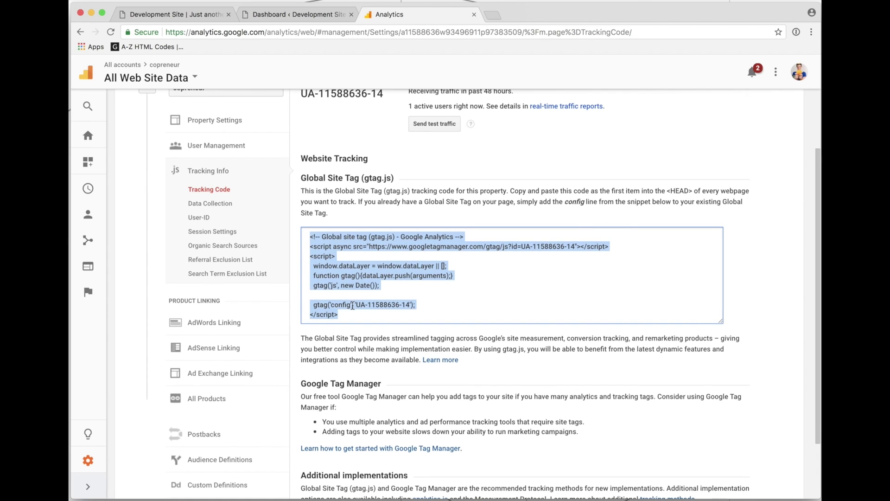
{"action": "scroll", "coordinate": [353, 306], "scroll_direction": "up", "scroll_amount": 2}
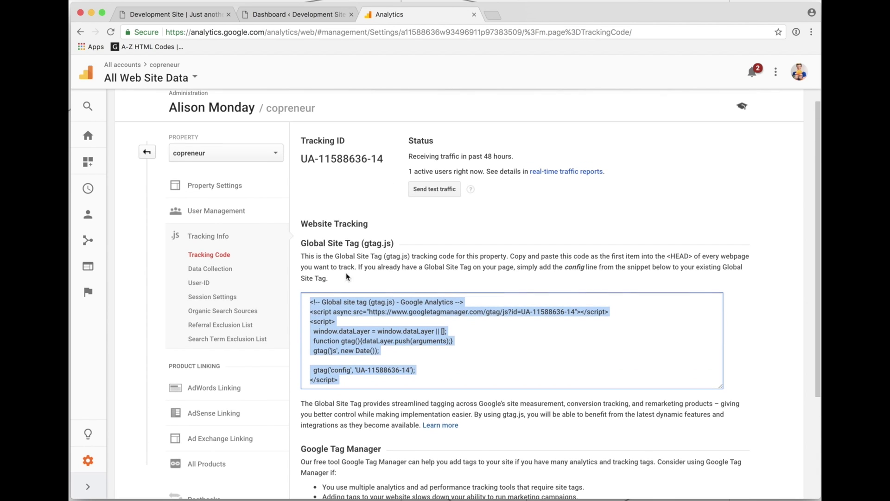
{"action": "mouse_move", "coordinate": [297, 160]}
{"action": "left_mouse_down"}
{"action": "mouse_move", "coordinate": [383, 158]}
{"action": "mouse_move", "coordinate": [301, 158]}
{"action": "left_mouse_up"}
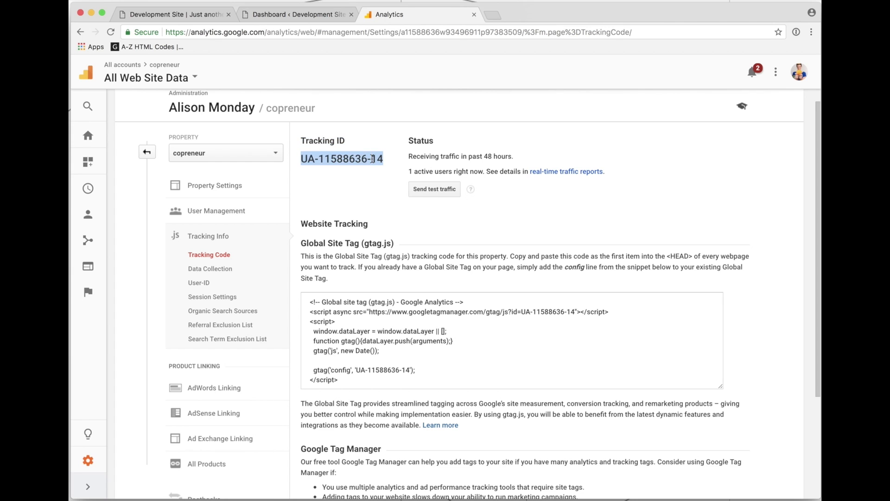
{"action": "left_click", "coordinate": [372, 202]}
{"action": "scroll", "coordinate": [456, 332], "scroll_direction": "down", "scroll_amount": 1}
{"action": "scroll", "coordinate": [456, 332], "scroll_direction": "down", "scroll_amount": 3}
{"action": "scroll", "coordinate": [460, 344], "scroll_direction": "up", "scroll_amount": 4}
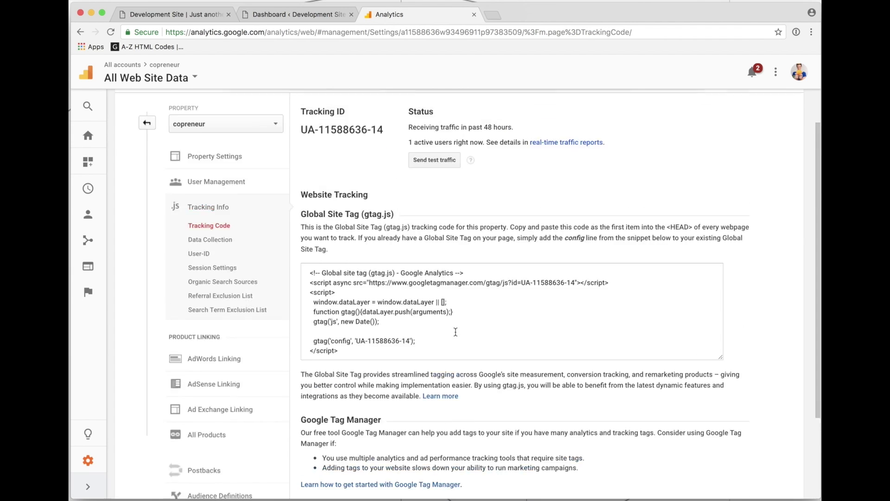
{"action": "left_click", "coordinate": [470, 372]}
{"action": "left_click", "coordinate": [470, 373]}
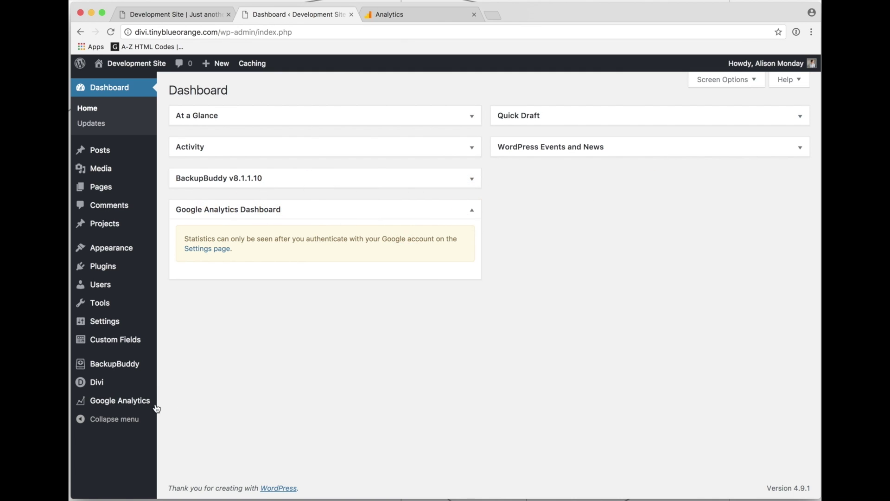
Switch to the WordPress admin and open the Google Analytics plugin's settings page
{"action": "mouse_move", "coordinate": [112, 406]}
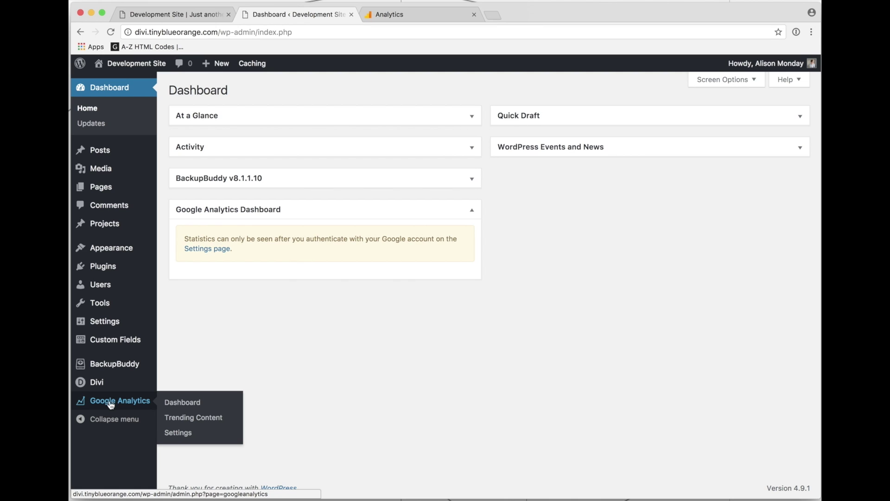
{"action": "left_click", "coordinate": [117, 404]}
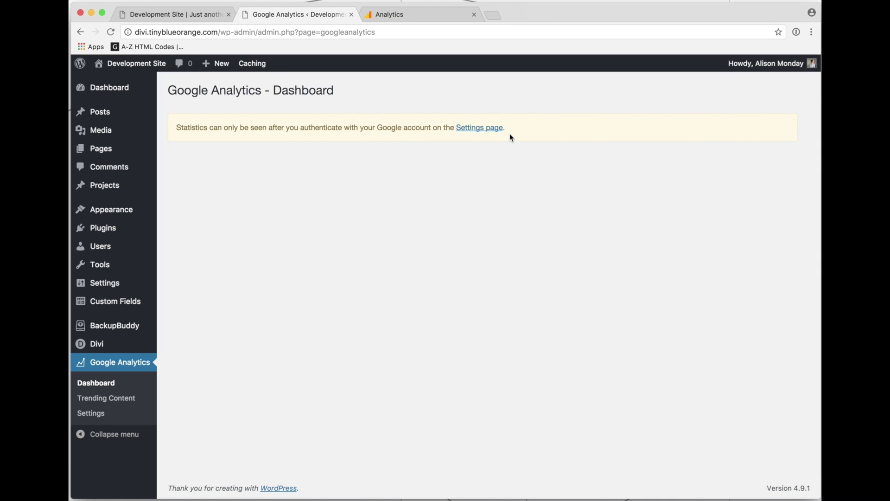
{"action": "left_click", "coordinate": [81, 418]}
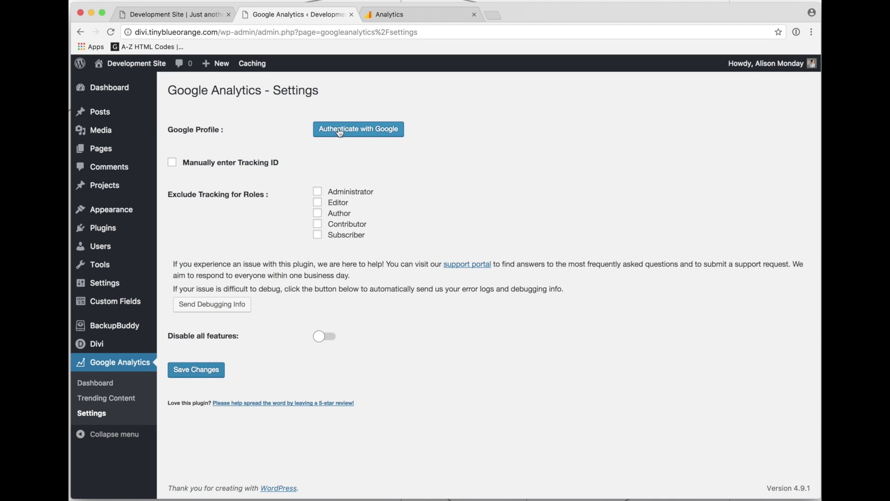
{"action": "left_click", "coordinate": [403, 19]}
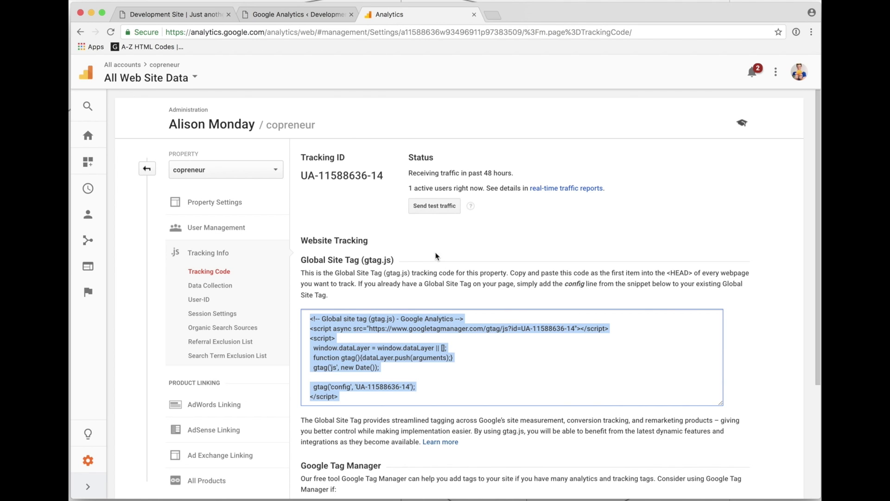
{"action": "left_click", "coordinate": [300, 16]}
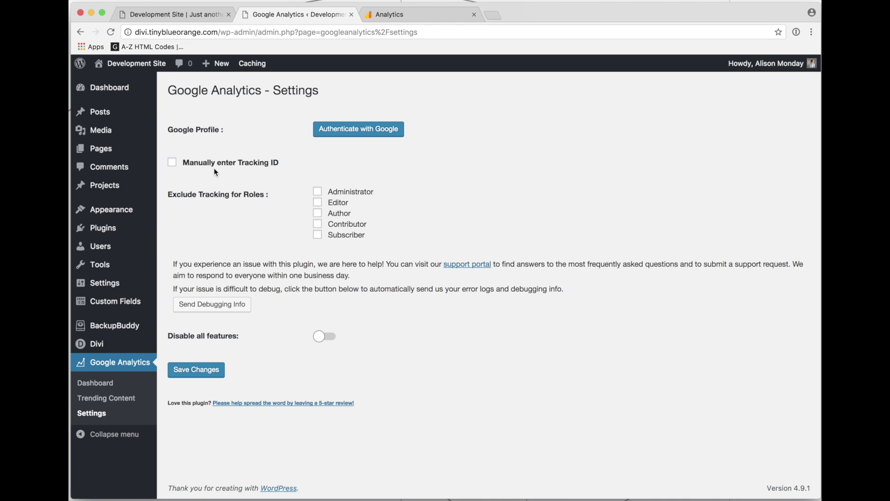
Switch to Google Analytics and copy the copreneur property's tracking ID
{"action": "left_click", "coordinate": [398, 15]}
{"action": "left_click", "coordinate": [329, 196]}
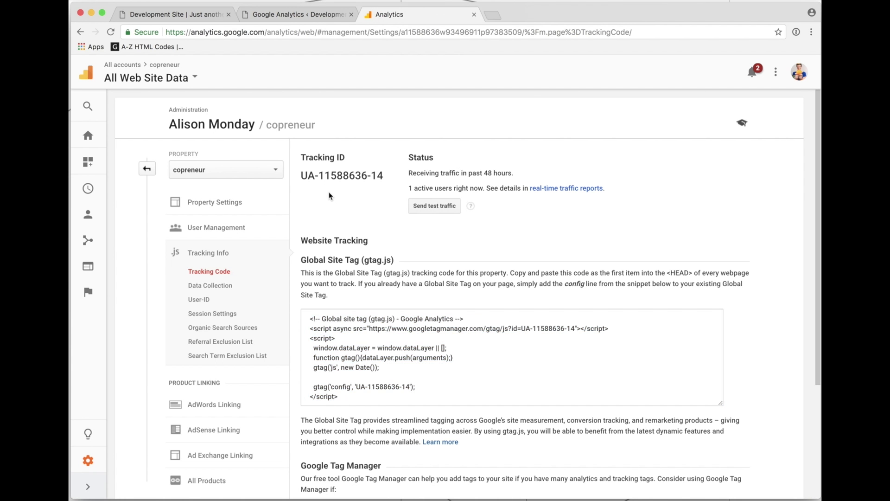
{"action": "left_click_drag", "start_coordinate": [302, 177], "coordinate": [390, 180]}
{"action": "key", "text": "super+c"}
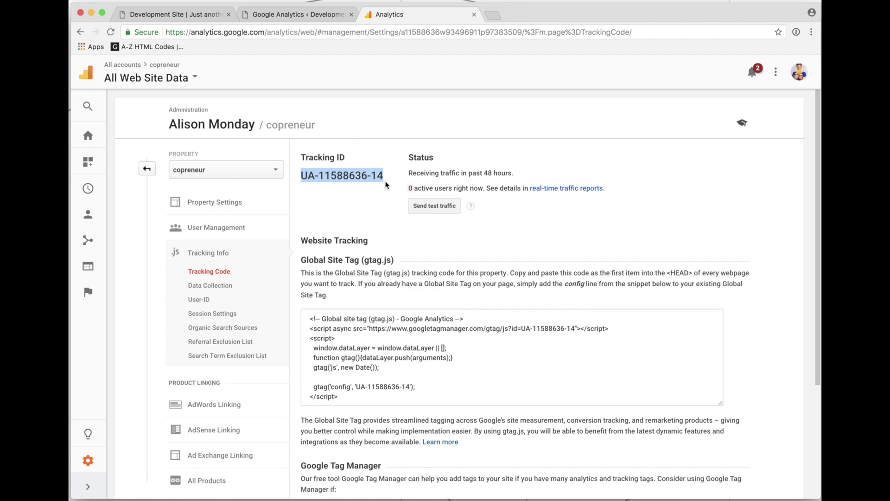
In the WordPress plugin settings, enable manual tracking ID entry, paste the copied tracking ID and save the changes
{"action": "left_click", "coordinate": [294, 15]}
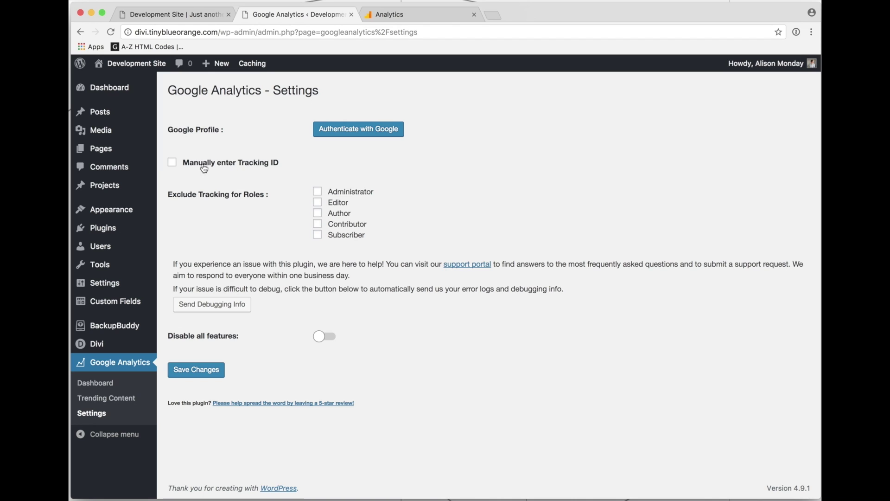
{"action": "left_click", "coordinate": [173, 163]}
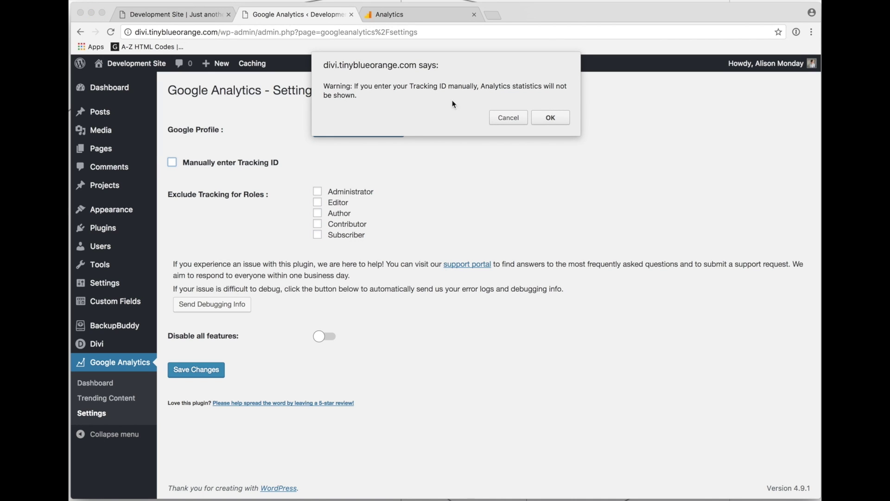
{"action": "left_click", "coordinate": [547, 118]}
{"action": "left_click", "coordinate": [344, 198]}
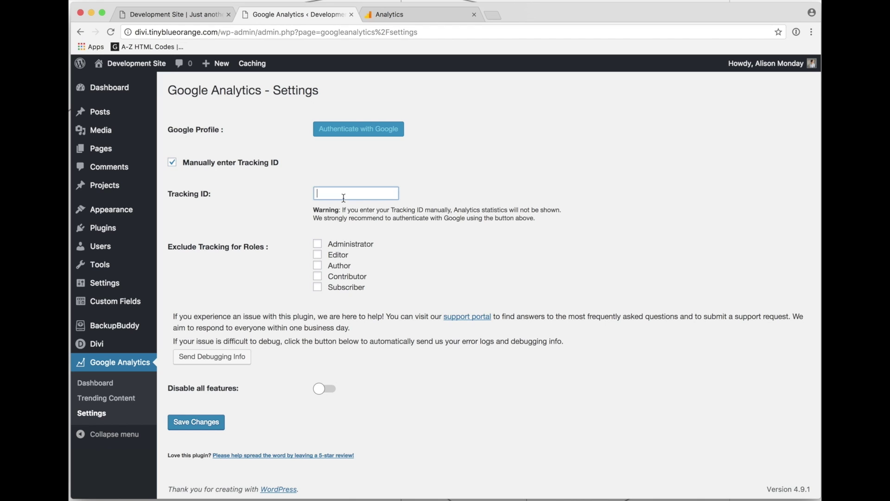
{"action": "key", "text": "super+v"}
{"action": "left_click", "coordinate": [421, 192]}
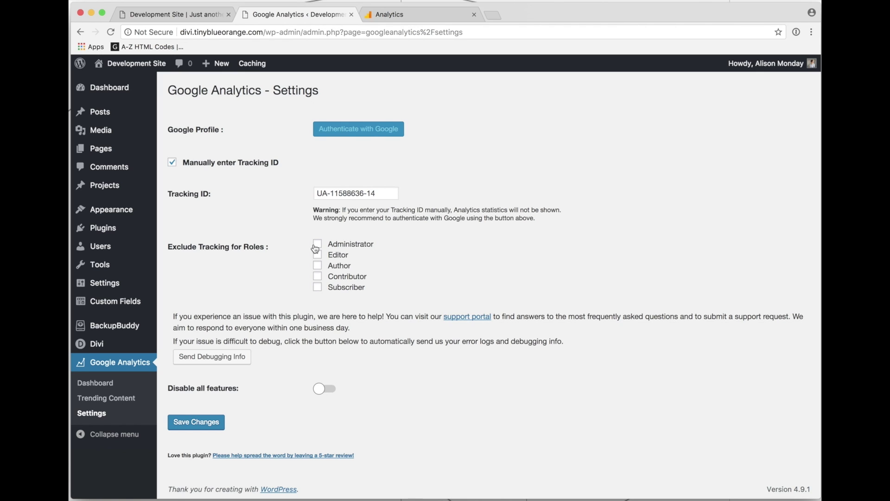
{"action": "left_click", "coordinate": [210, 418]}
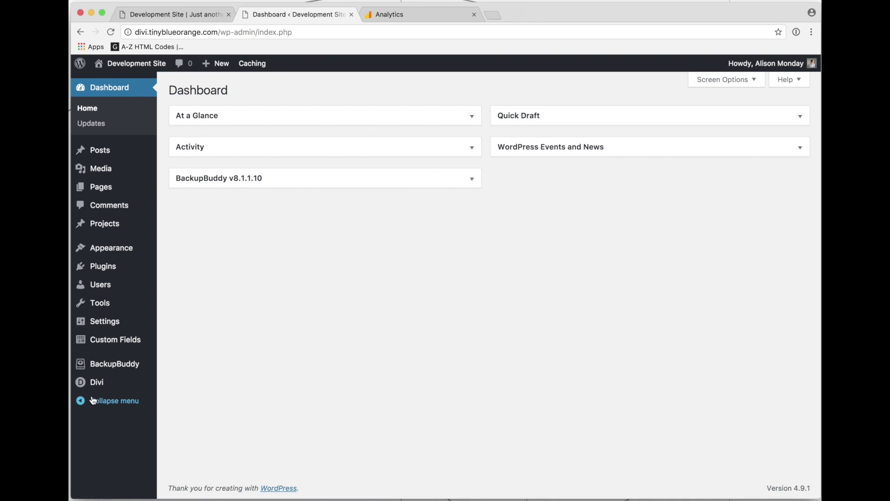
Open Divi's Theme Options at the Integration settings and find the <body> code field meant for tracking codes
{"action": "mouse_move", "coordinate": [94, 388]}
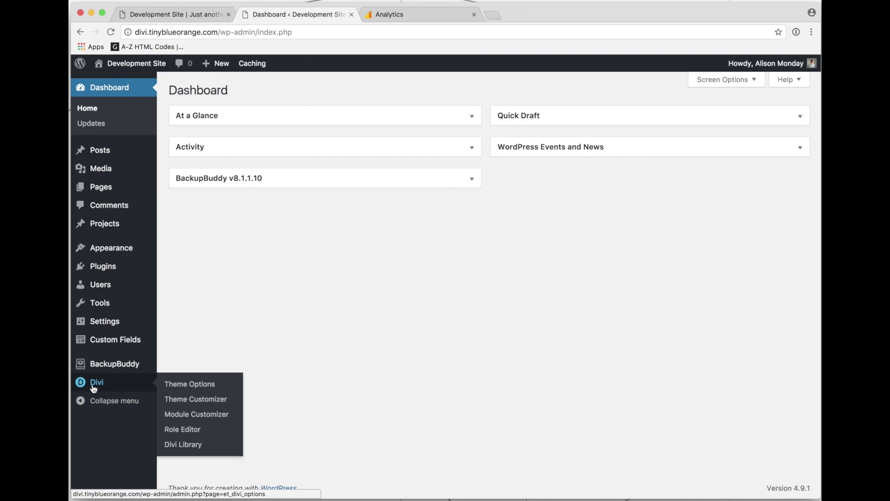
{"action": "left_click", "coordinate": [125, 388]}
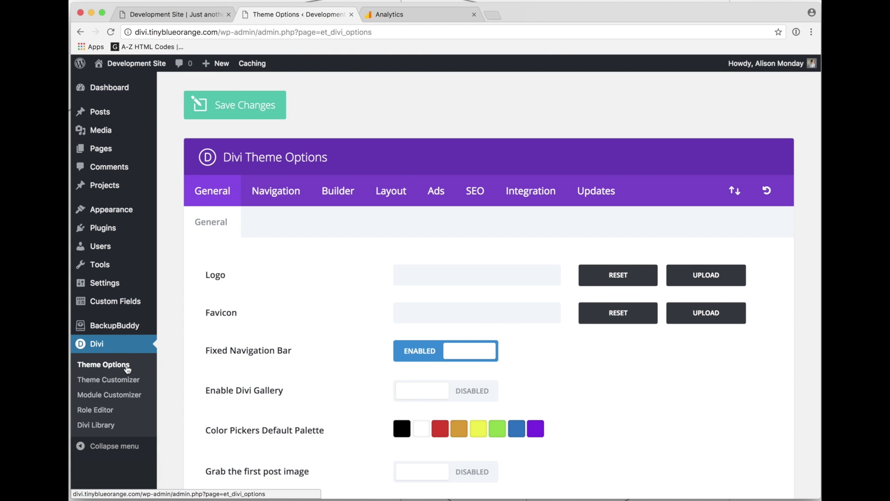
{"action": "left_click", "coordinate": [531, 193]}
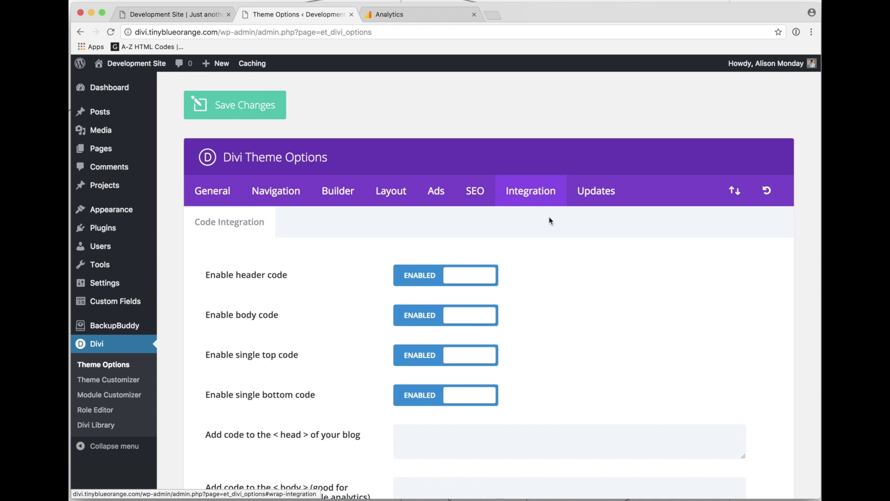
{"action": "scroll", "coordinate": [585, 308], "scroll_direction": "down", "scroll_amount": 5}
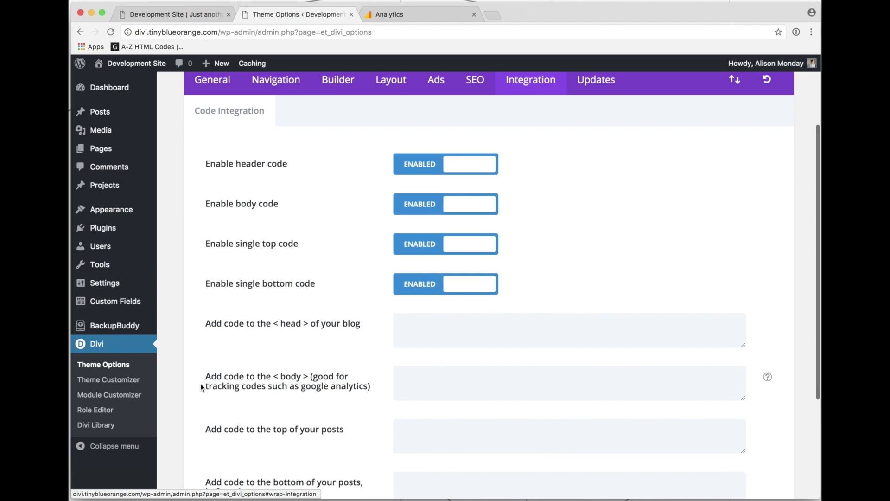
{"action": "left_click_drag", "start_coordinate": [205, 377], "coordinate": [360, 379]}
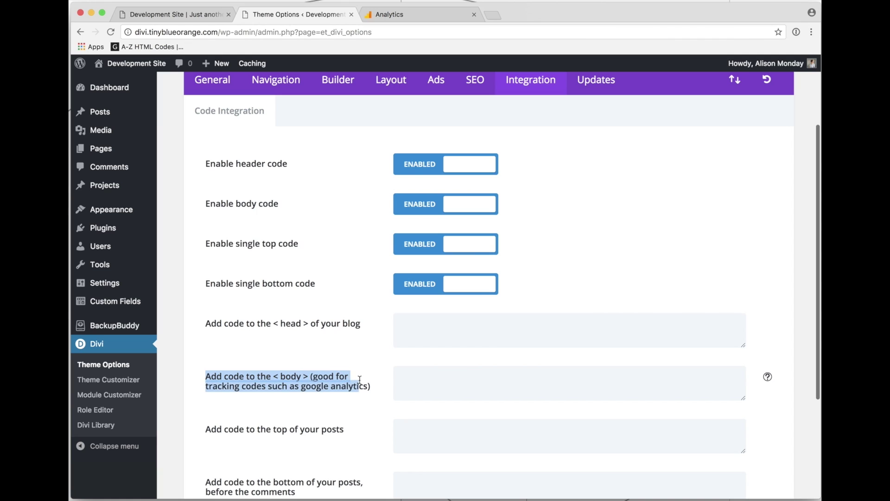
{"action": "triple_click", "coordinate": [316, 388]}
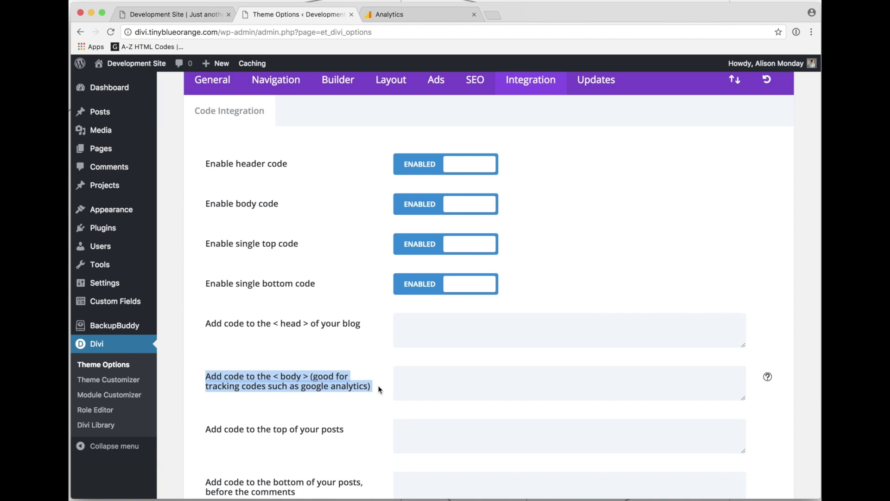
{"action": "left_click", "coordinate": [318, 388]}
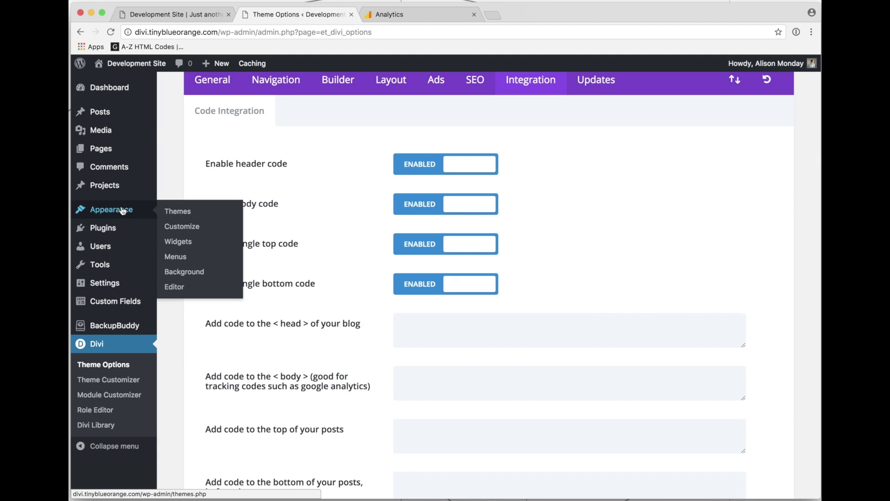
{"action": "left_click", "coordinate": [181, 227]}
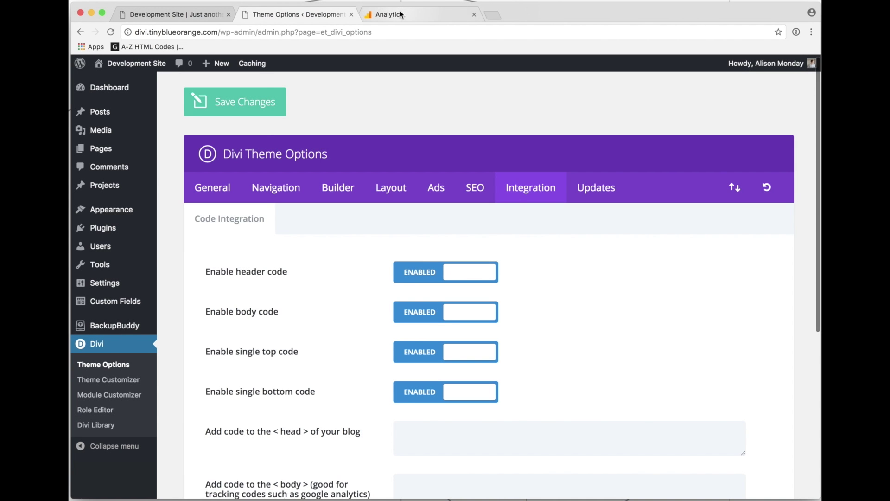
Switch to Google Analytics and copy the entire Global Site Tag (gtag.js) snippet
{"action": "left_click", "coordinate": [390, 14]}
{"action": "scroll", "coordinate": [376, 292], "scroll_direction": "down", "scroll_amount": 1}
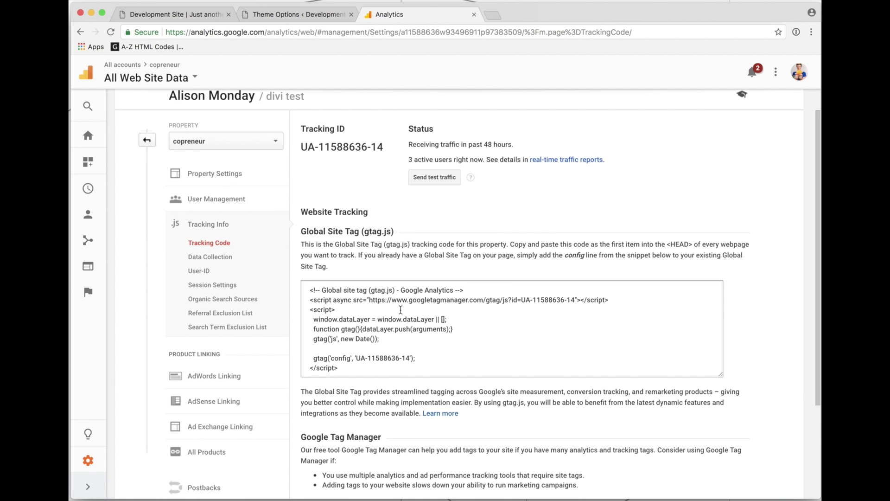
{"action": "left_click", "coordinate": [407, 339]}
{"action": "key", "text": "super+c"}
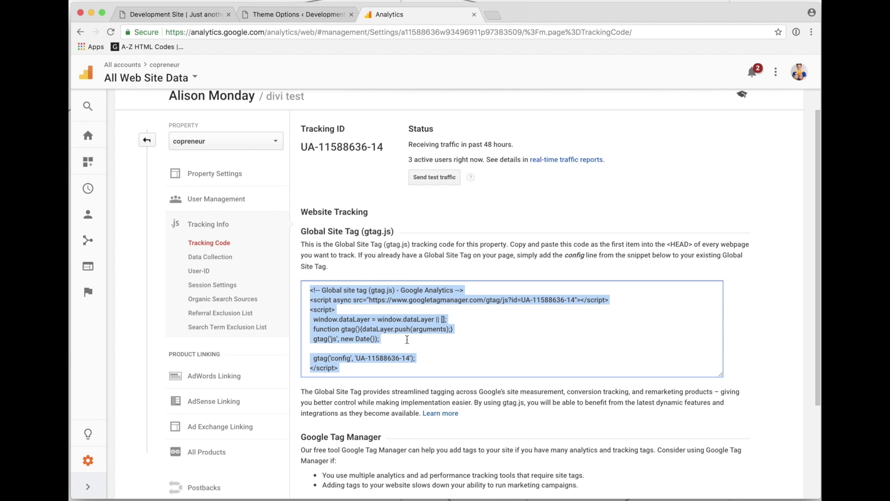
Paste the copied snippet into Divi's <body> code field and save the theme options, declining to store a login in 1Password
{"action": "left_click", "coordinate": [302, 14]}
{"action": "scroll", "coordinate": [467, 358], "scroll_direction": "down", "scroll_amount": 4}
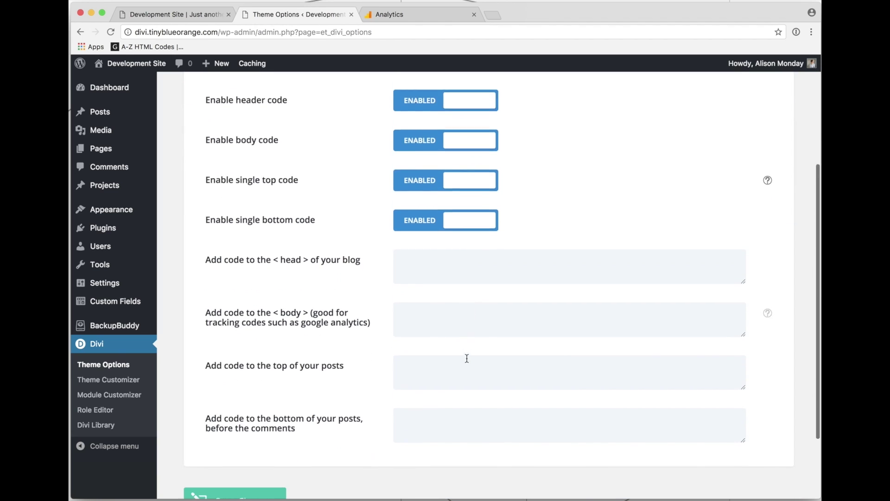
{"action": "scroll", "coordinate": [467, 358], "scroll_direction": "down", "scroll_amount": 1}
{"action": "left_click", "coordinate": [445, 290]}
{"action": "key", "text": "super+v"}
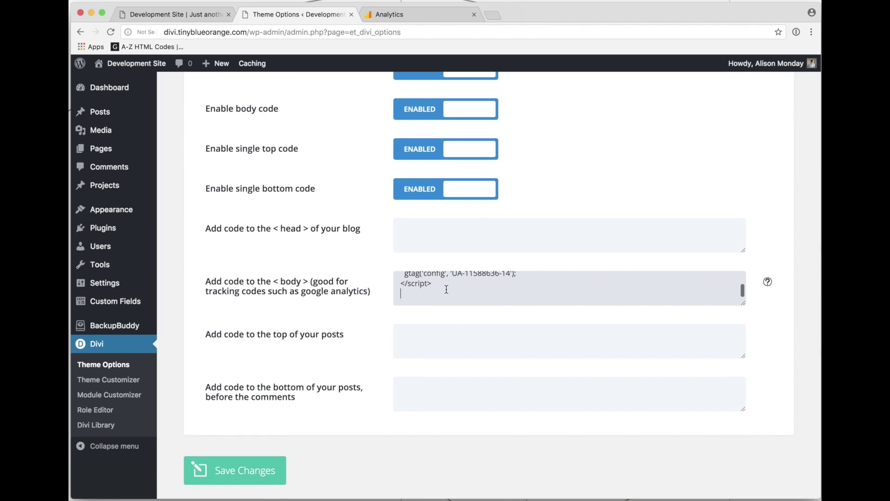
{"action": "left_click", "coordinate": [262, 473]}
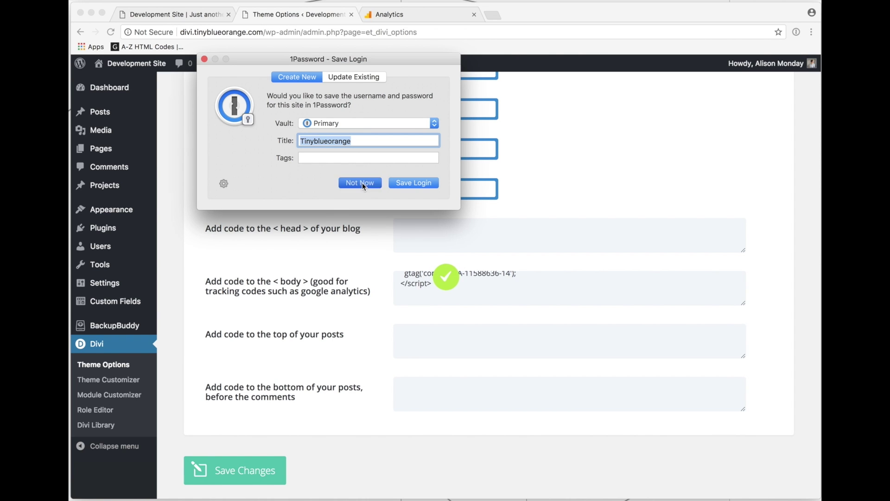
{"action": "left_click", "coordinate": [362, 183]}
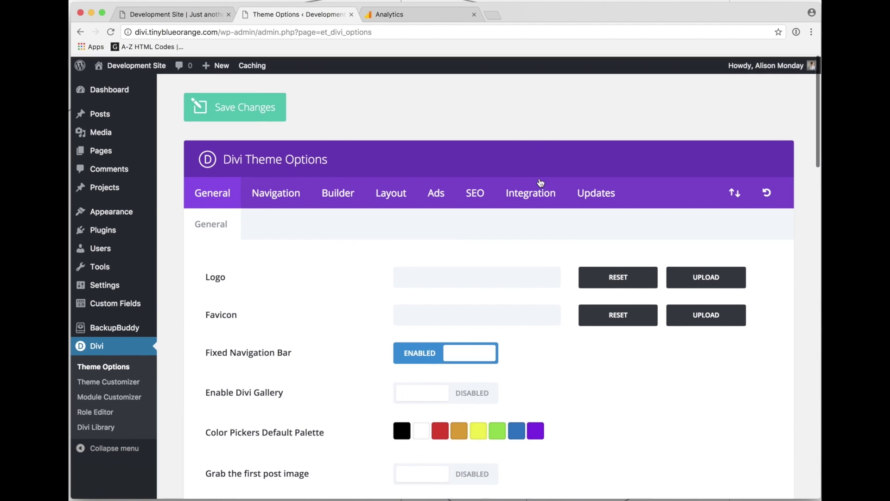
Reopen Divi's Integration settings and check the saved tracking code in the <body> field
{"action": "left_click", "coordinate": [541, 191]}
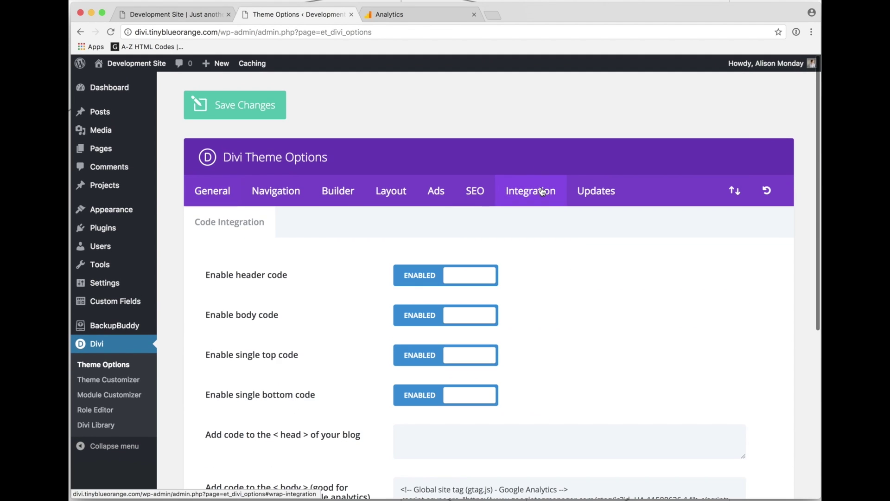
{"action": "scroll", "coordinate": [599, 389], "scroll_direction": "down", "scroll_amount": 5}
{"action": "scroll", "coordinate": [517, 319], "scroll_direction": "up", "scroll_amount": 3}
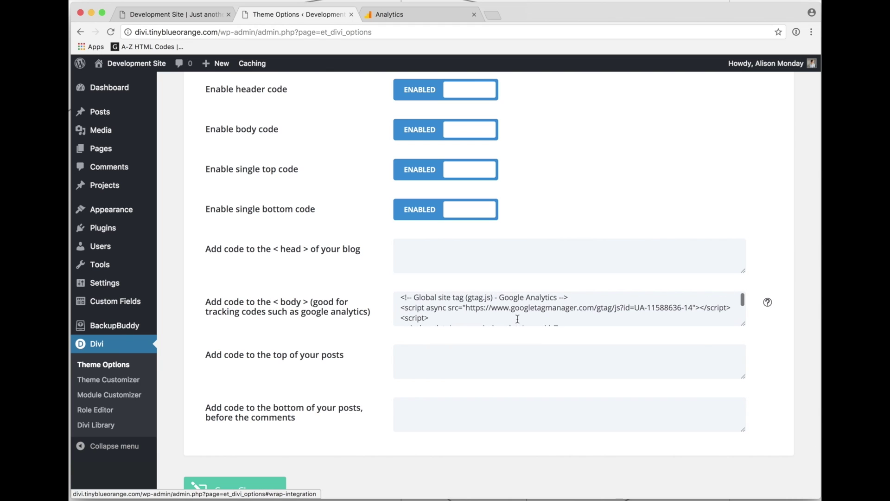
Open the live site divi.tinyblueorange.com in a new incognito window
{"action": "left_click", "coordinate": [198, 15]}
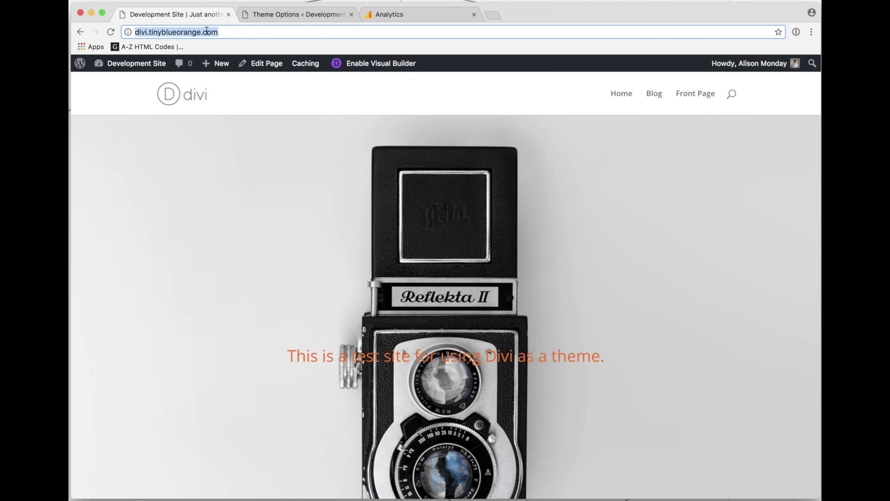
{"action": "left_click", "coordinate": [232, 32]}
{"action": "key", "text": "super+shift+n"}
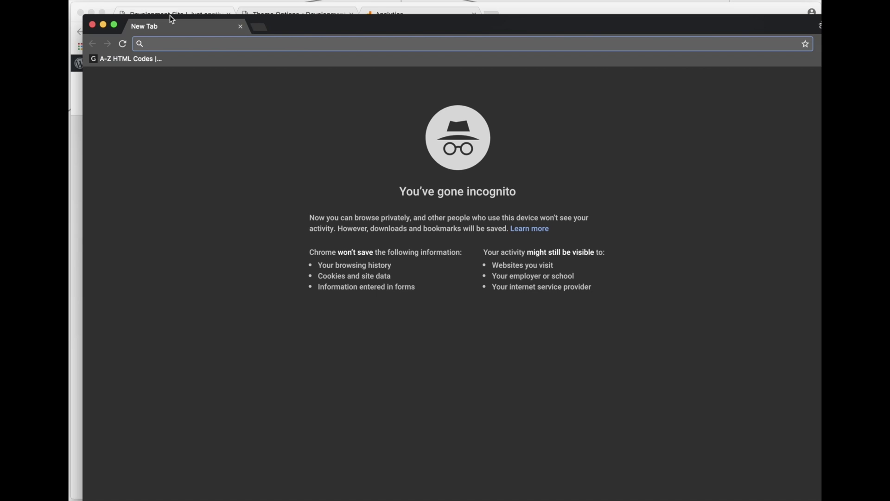
{"action": "left_click_drag", "start_coordinate": [316, 26], "coordinate": [304, 13]}
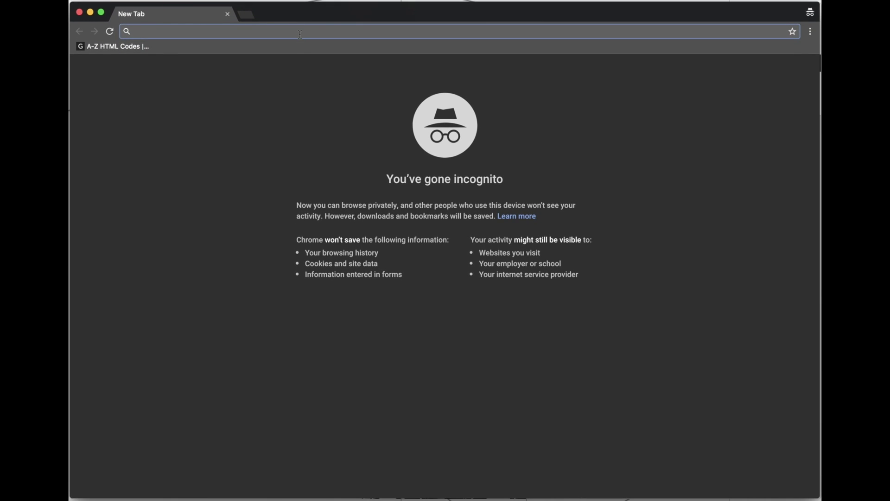
{"action": "type", "text": "divi.tinyblueorange.com"}
{"action": "key", "text": "Return"}
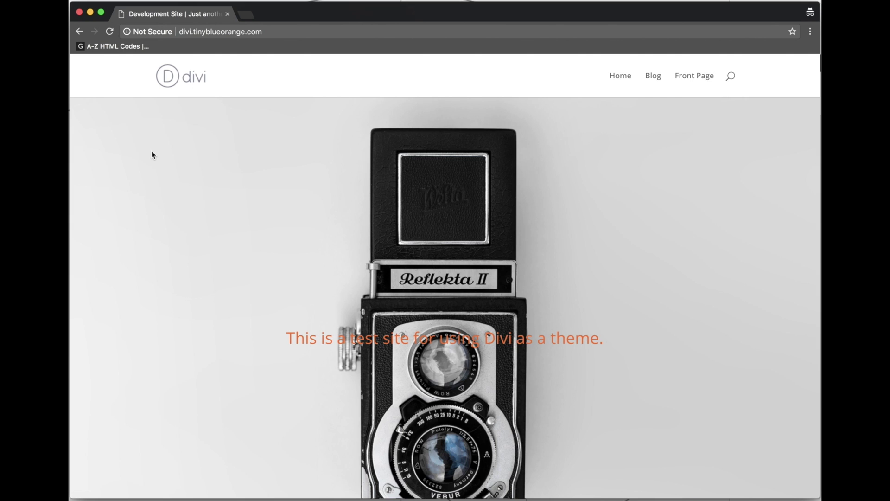
View the homepage's page source, search it for "ua-" and examine the Global site tag snippet
{"action": "right_click", "coordinate": [152, 153]}
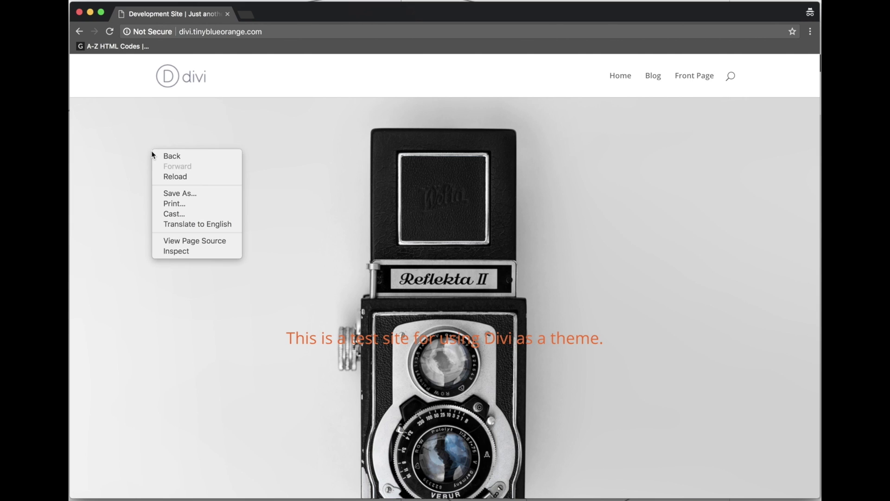
{"action": "left_click", "coordinate": [173, 243]}
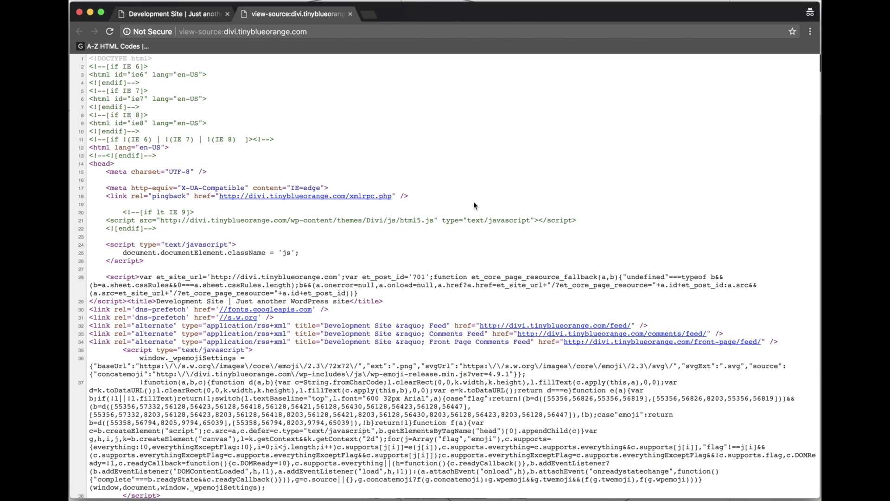
{"action": "key", "text": "super+f"}
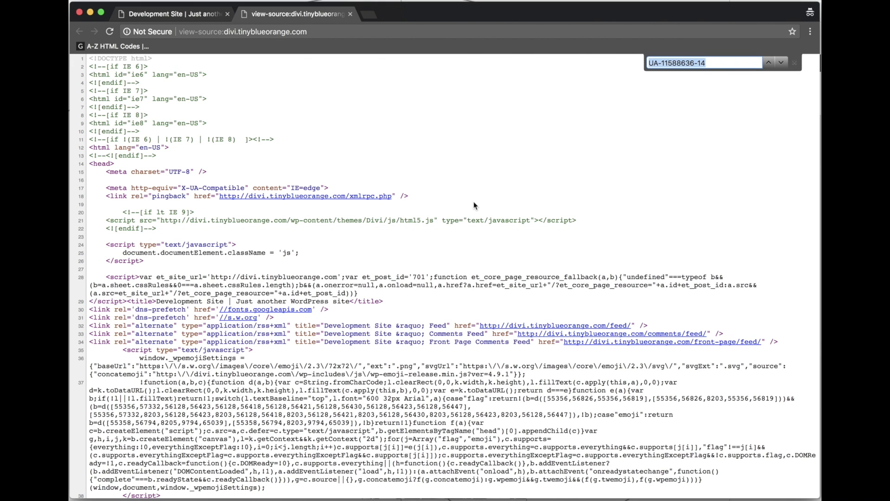
{"action": "type", "text": "ua-"}
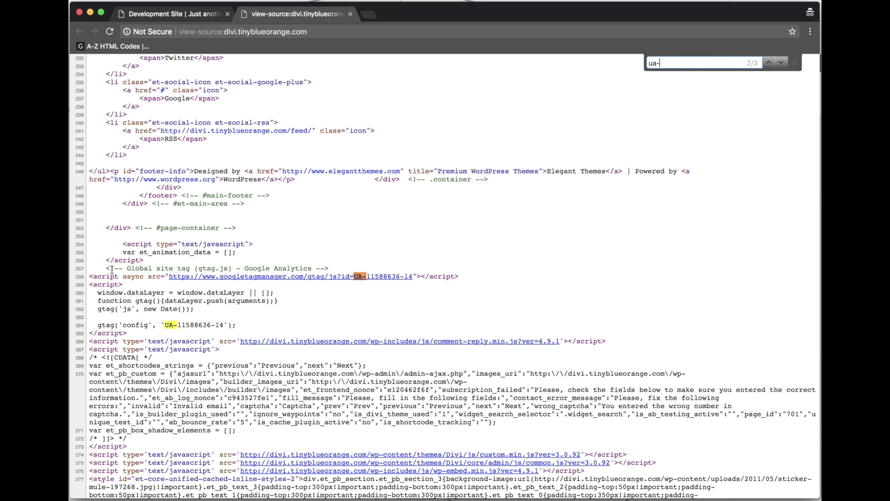
{"action": "left_click_drag", "start_coordinate": [105, 268], "coordinate": [230, 332]}
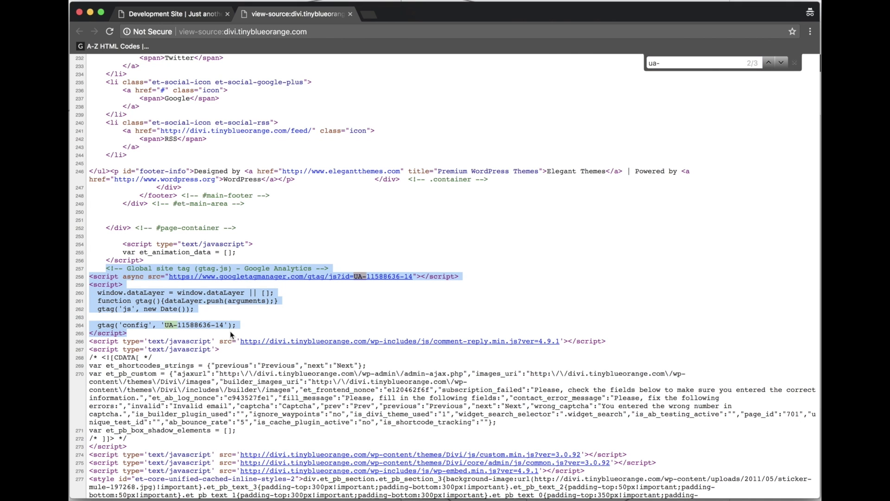
{"action": "left_click", "coordinate": [327, 340]}
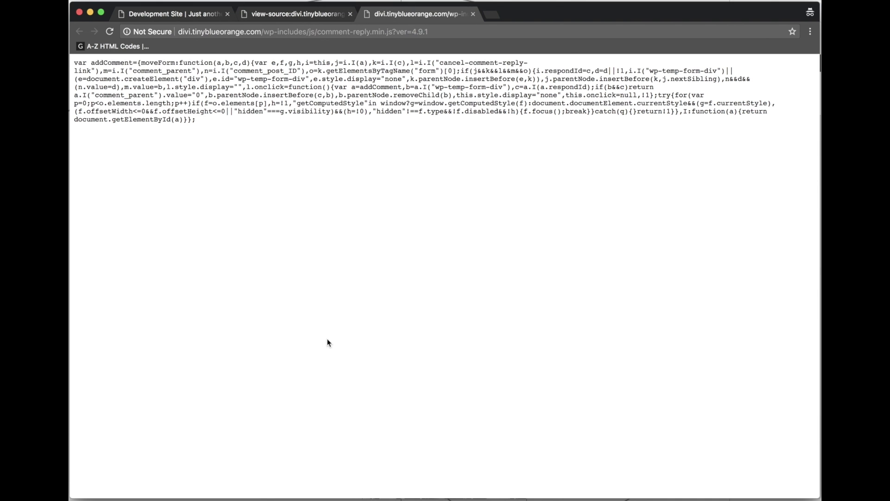
{"action": "left_click", "coordinate": [473, 14]}
{"action": "left_click", "coordinate": [357, 310]}
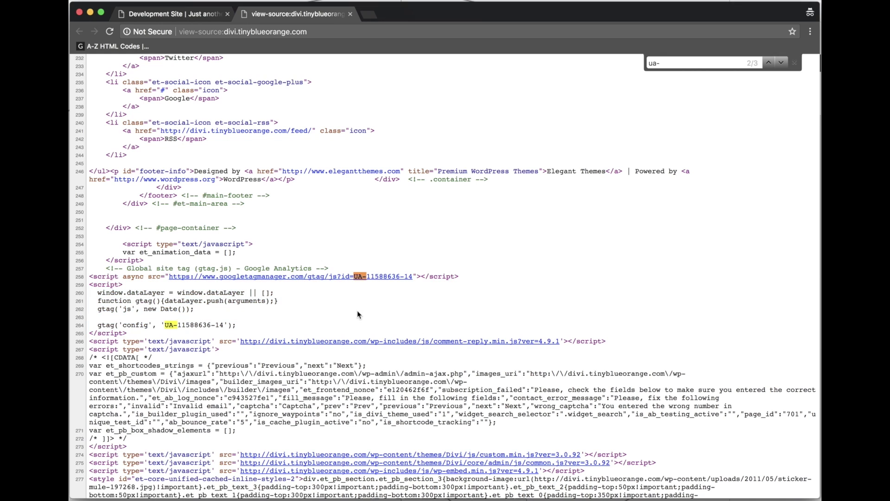
Close the page source and the incognito window, and return to Divi's Theme Options
{"action": "left_click", "coordinate": [350, 14]}
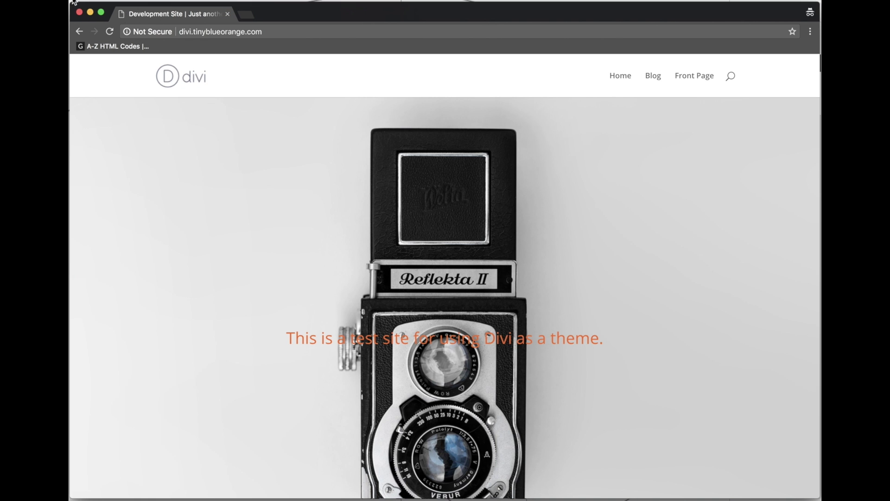
{"action": "left_click", "coordinate": [80, 13]}
{"action": "left_click", "coordinate": [252, 15]}
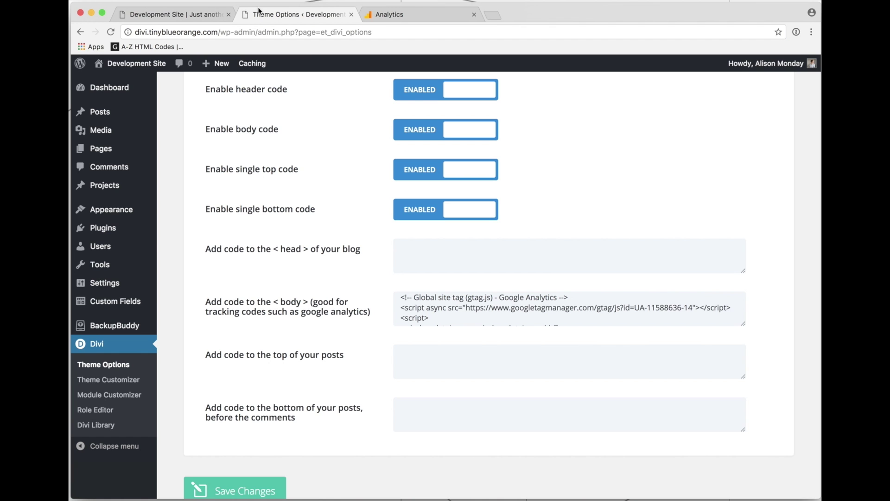
Copy and clear the tracking code in Divi's <body> field, then save the theme options without storing a login in 1Password
{"action": "triple_click", "coordinate": [436, 307]}
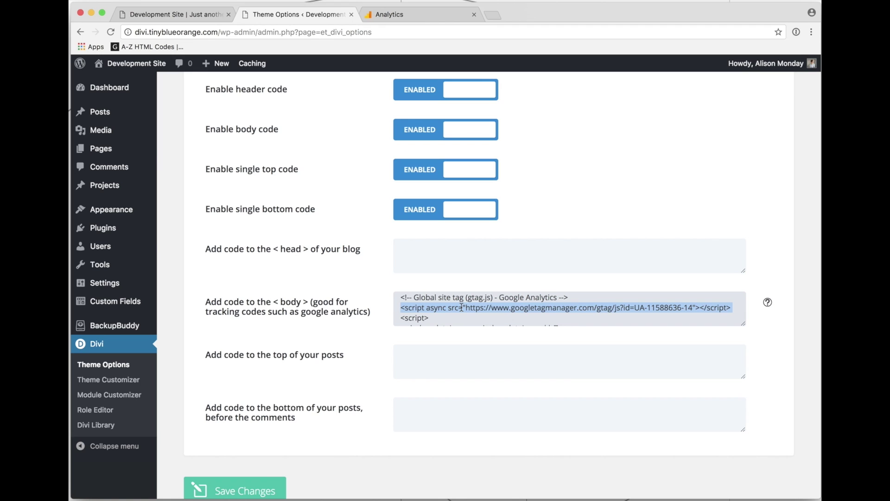
{"action": "key", "text": "super+a"}
{"action": "key", "text": "super+c"}
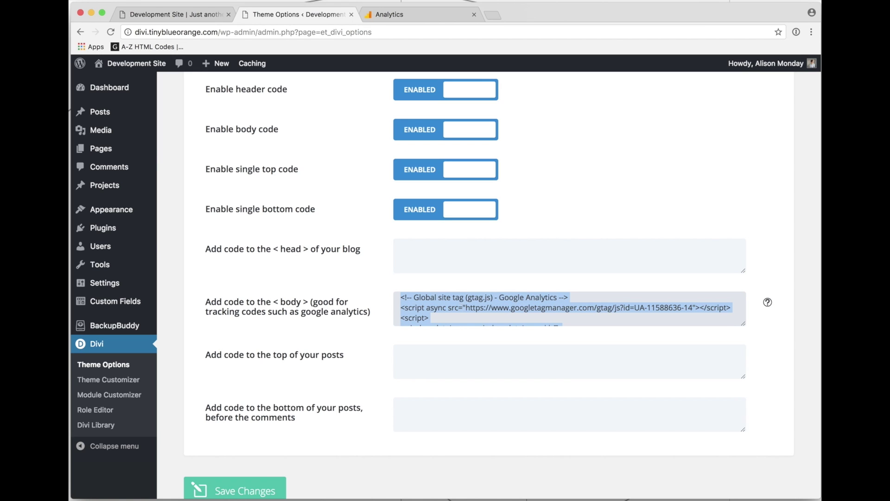
{"action": "key", "text": "BackSpace"}
{"action": "left_click", "coordinate": [254, 491]}
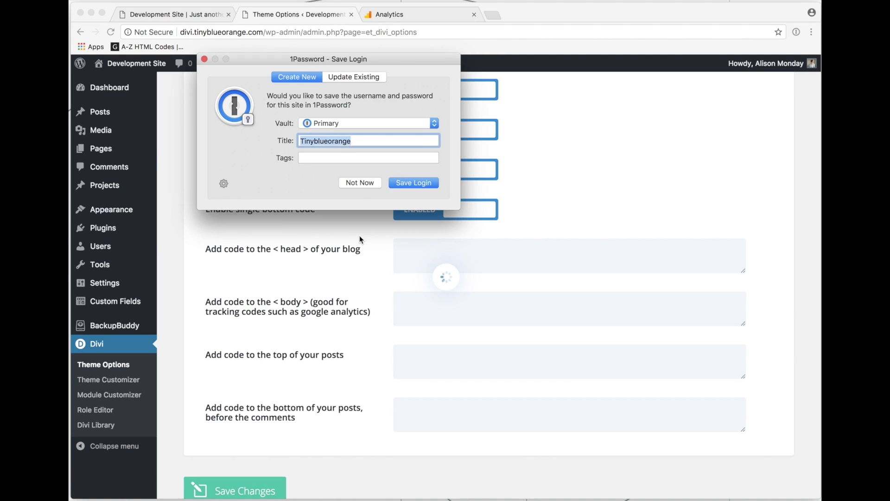
{"action": "left_click", "coordinate": [360, 183]}
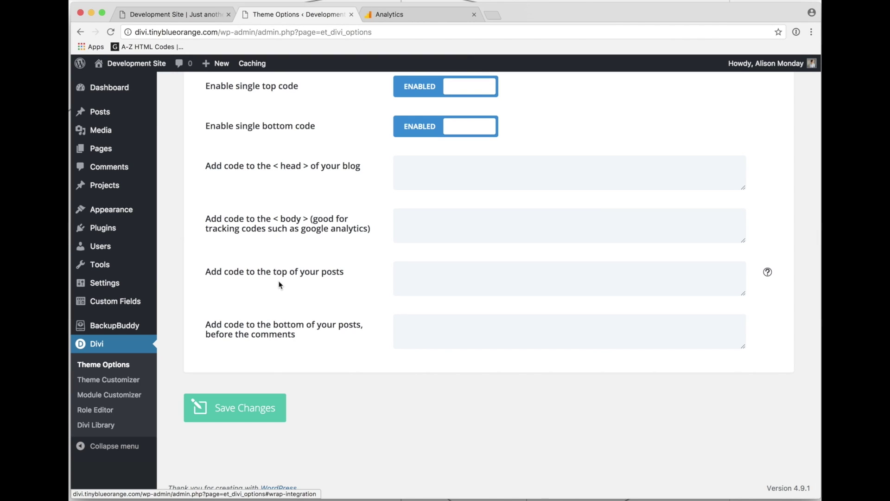
Open the WordPress theme file editor, accept the direct-editing warning and load the Divi parent theme for editing
{"action": "mouse_move", "coordinate": [133, 217]}
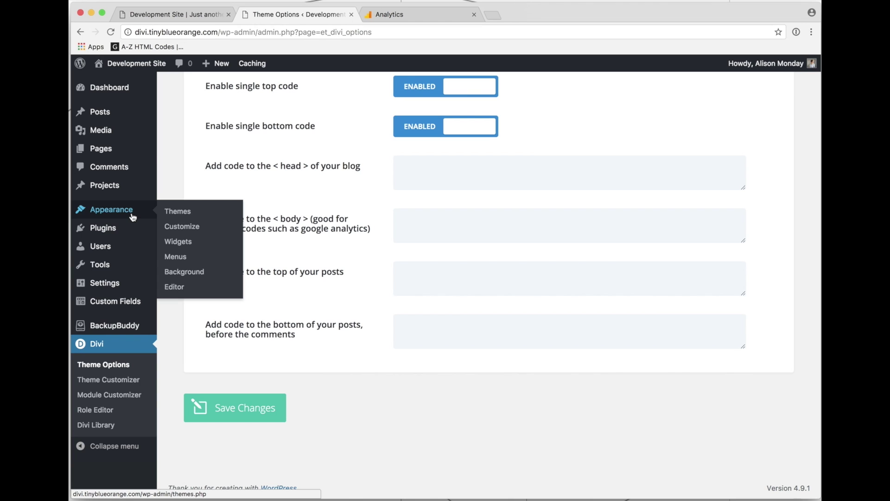
{"action": "left_click", "coordinate": [176, 287]}
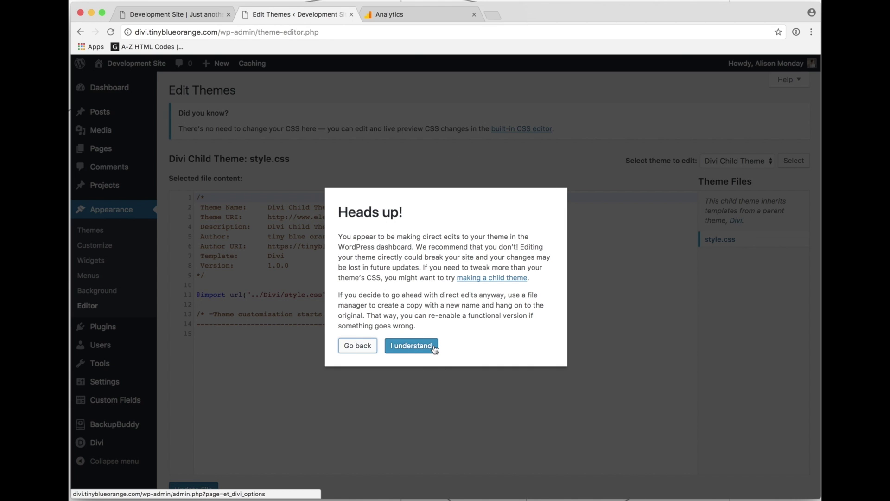
{"action": "left_click", "coordinate": [421, 351]}
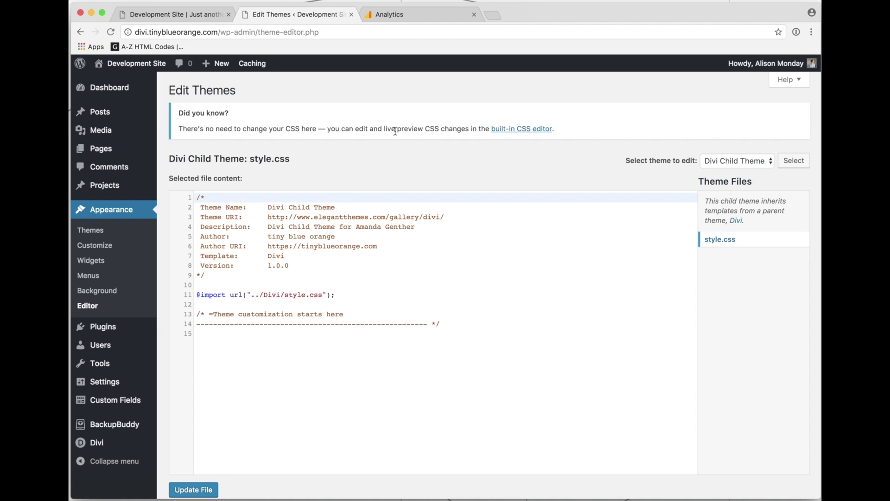
{"action": "scroll", "coordinate": [382, 194], "scroll_direction": "down", "scroll_amount": 2}
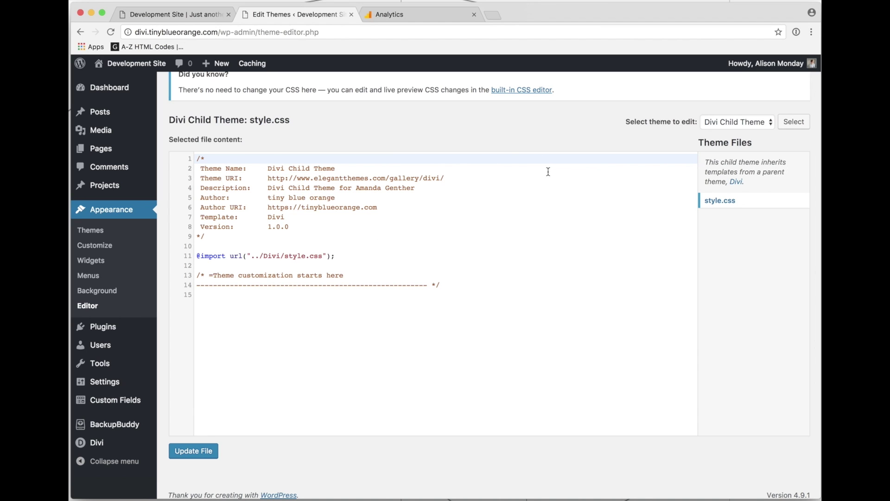
{"action": "left_click", "coordinate": [727, 125]}
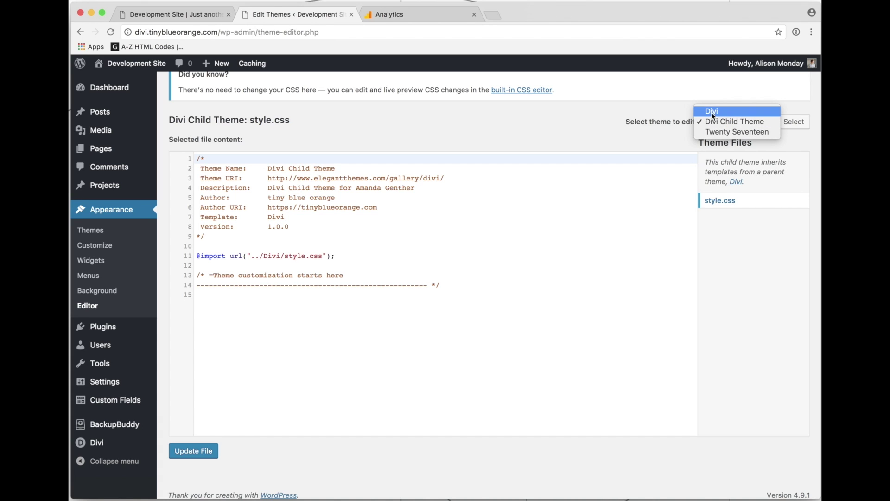
{"action": "left_click", "coordinate": [713, 111]}
{"action": "left_click", "coordinate": [786, 126]}
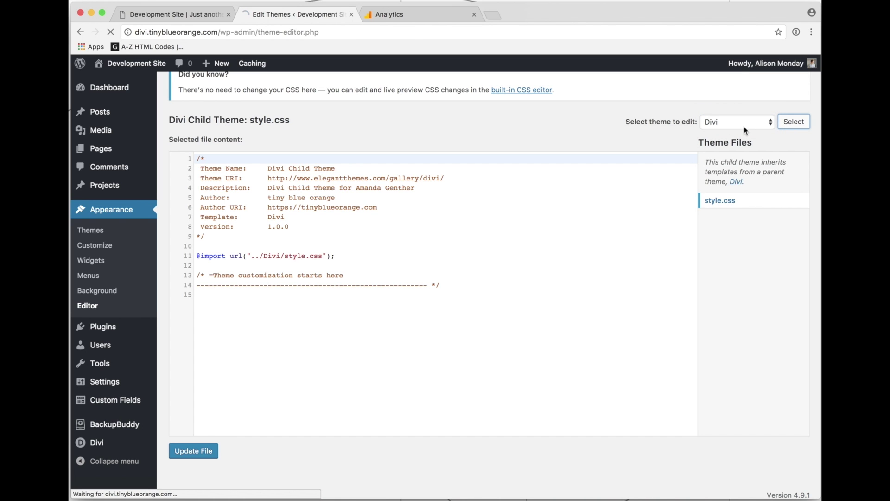
Switch to Google Analytics, select the Global Site Tag snippet and return to the theme editor
{"action": "left_click", "coordinate": [414, 15]}
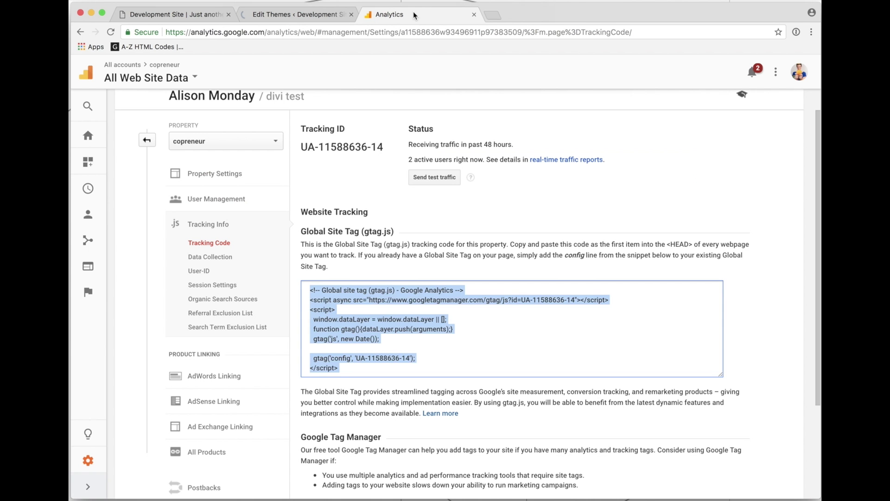
{"action": "left_click", "coordinate": [436, 360]}
{"action": "left_click", "coordinate": [324, 10]}
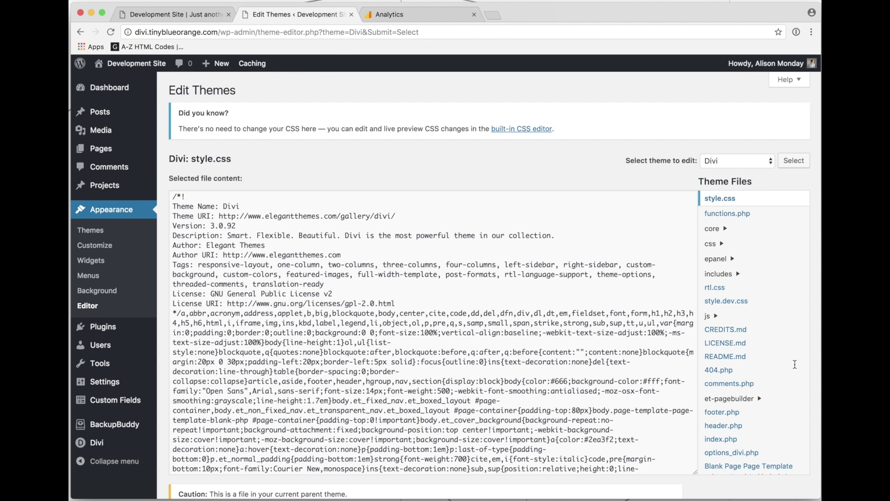
Open Divi's header.php and paste the Global Site Tag snippet on a new line between wp_head() and </head>
{"action": "scroll", "coordinate": [788, 361], "scroll_direction": "down", "scroll_amount": 2}
{"action": "left_click", "coordinate": [732, 389]}
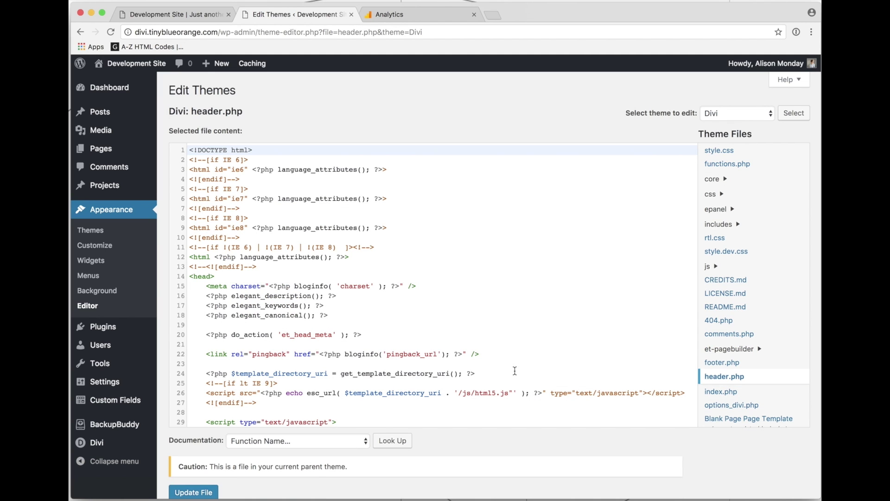
{"action": "scroll", "coordinate": [515, 371], "scroll_direction": "down", "scroll_amount": 5}
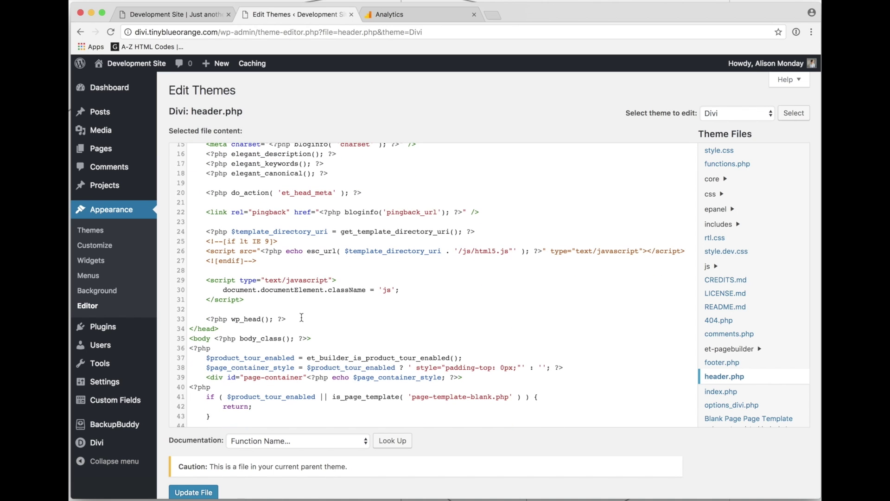
{"action": "left_click", "coordinate": [301, 319]}
{"action": "key", "text": "Return"}
{"action": "key", "text": "Return"}
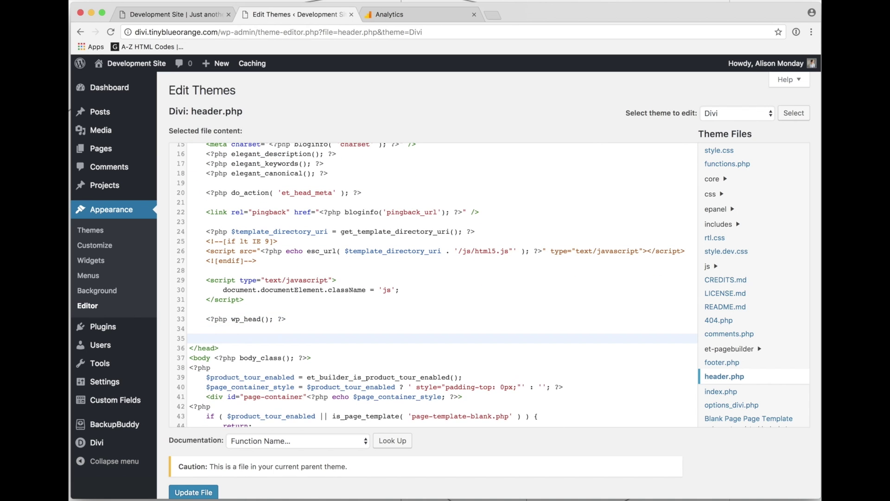
{"action": "key", "text": "super+v"}
Remove the indent before the snippet's opening comment line and save header.php
{"action": "scroll", "coordinate": [267, 339], "scroll_direction": "down", "scroll_amount": 2}
{"action": "left_click", "coordinate": [207, 286]}
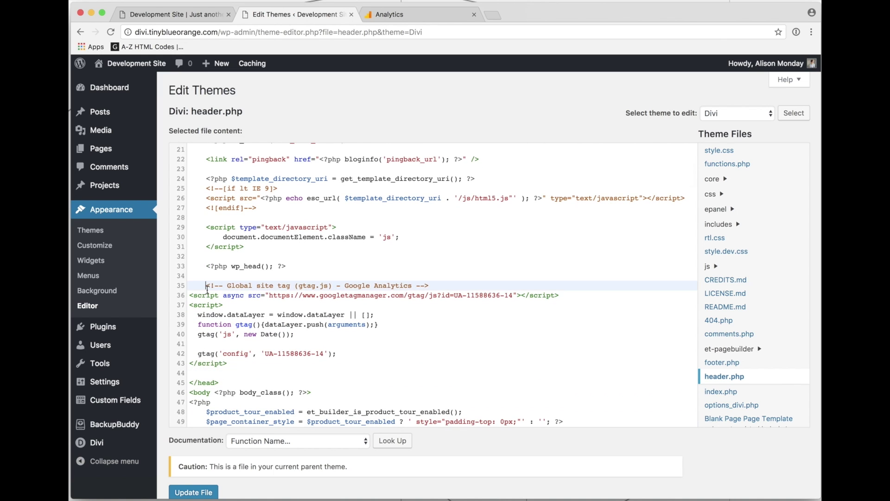
{"action": "key", "text": "BackSpace"}
{"action": "scroll", "coordinate": [191, 415], "scroll_direction": "down", "scroll_amount": 5}
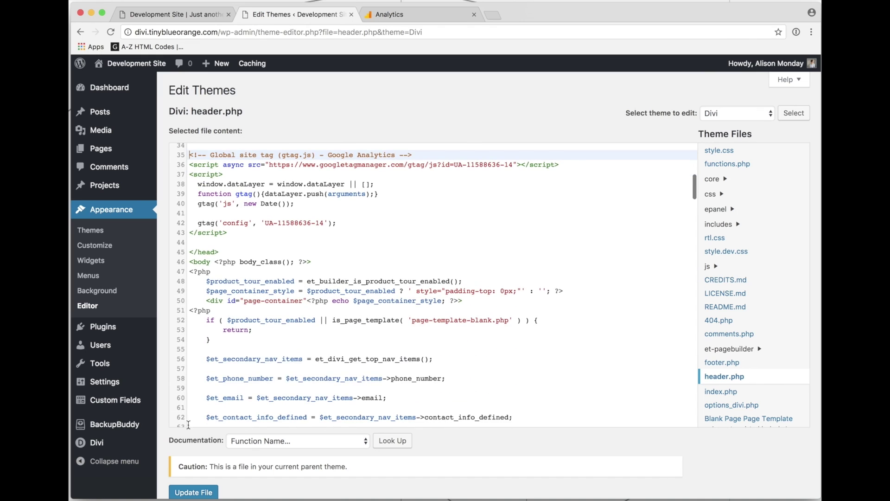
{"action": "scroll", "coordinate": [169, 472], "scroll_direction": "down", "scroll_amount": 2}
{"action": "left_click", "coordinate": [193, 445]}
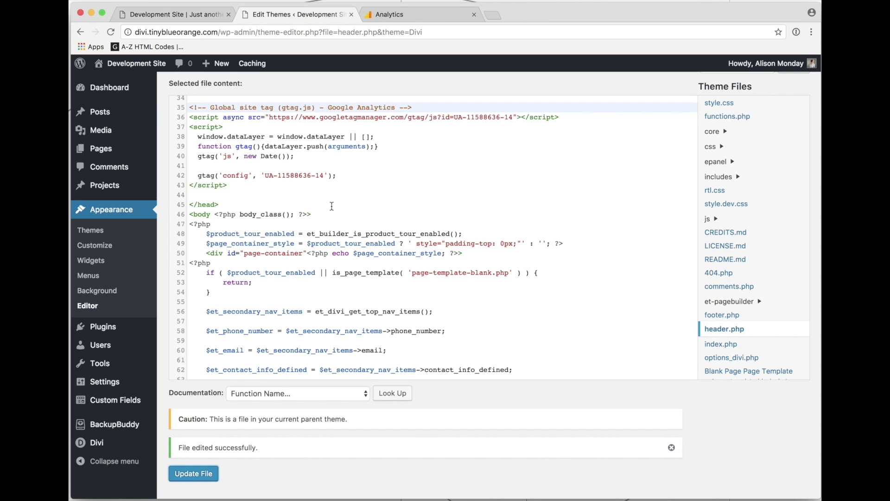
Review where the tracking snippet sits within the <head> section of the saved header.php
{"action": "scroll", "coordinate": [331, 206], "scroll_direction": "up", "scroll_amount": 10}
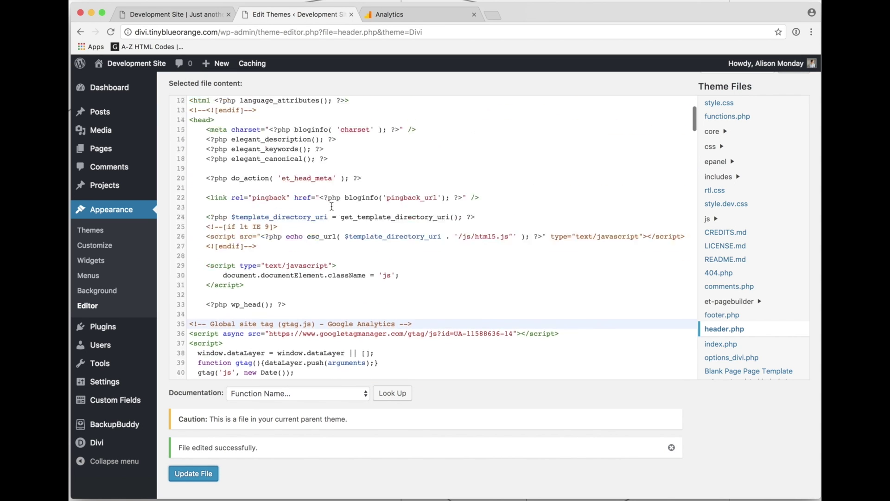
{"action": "scroll", "coordinate": [331, 206], "scroll_direction": "up", "scroll_amount": 4}
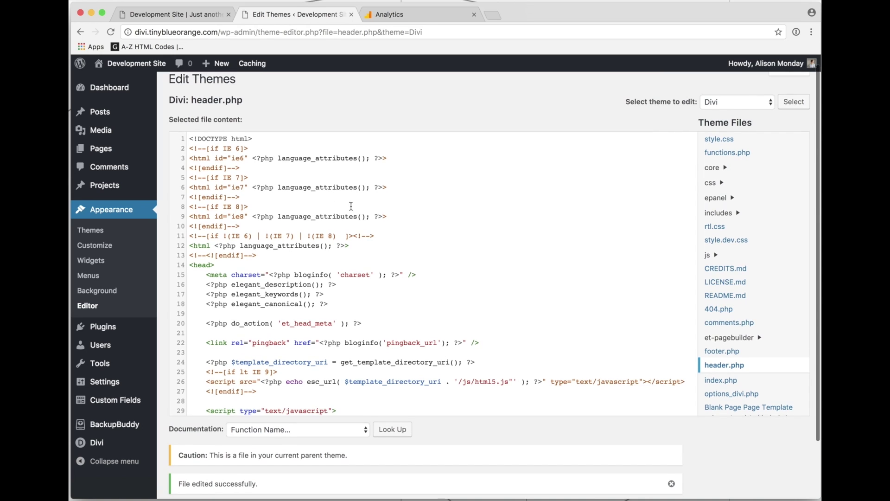
{"action": "scroll", "coordinate": [457, 260], "scroll_direction": "down", "scroll_amount": 1}
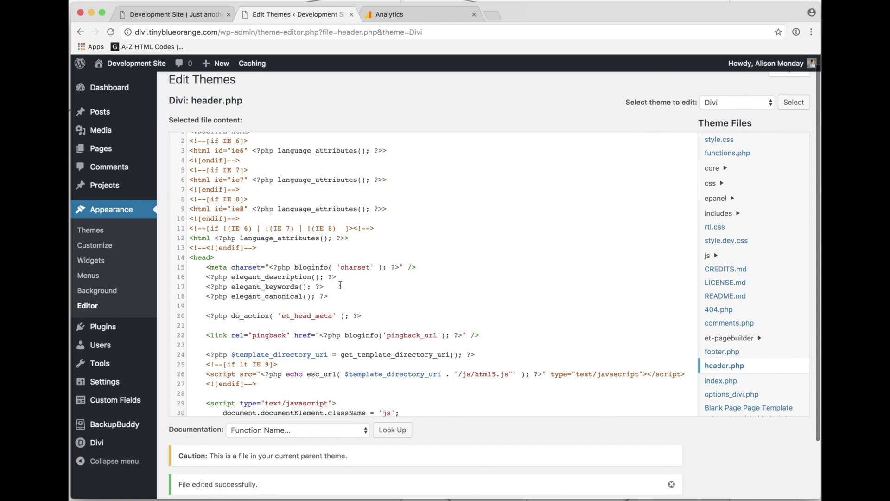
{"action": "scroll", "coordinate": [237, 386], "scroll_direction": "down", "scroll_amount": 5}
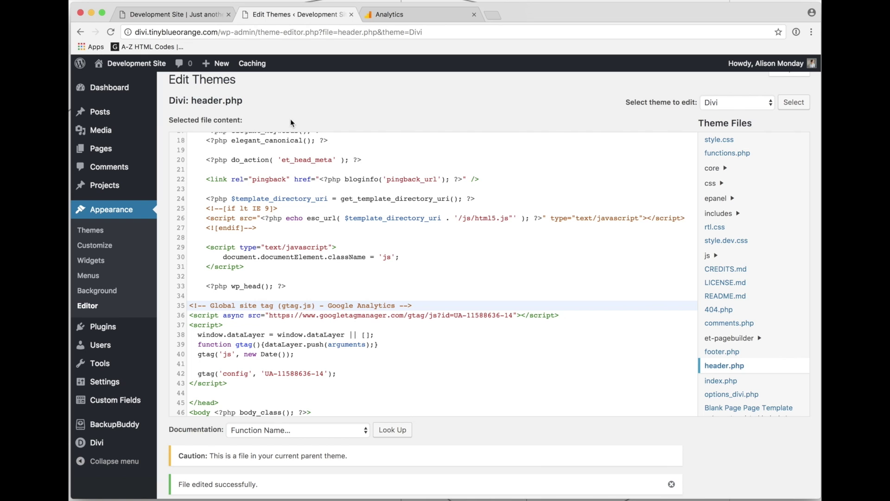
Load divi.tinyblueorange.com in a new incognito window and open the home page's source code
{"action": "left_click", "coordinate": [194, 16]}
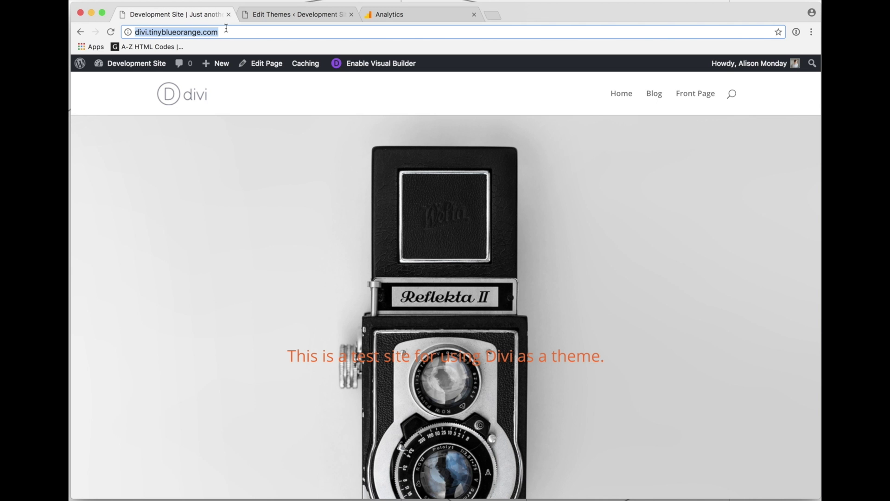
{"action": "key", "text": "super+shift+n"}
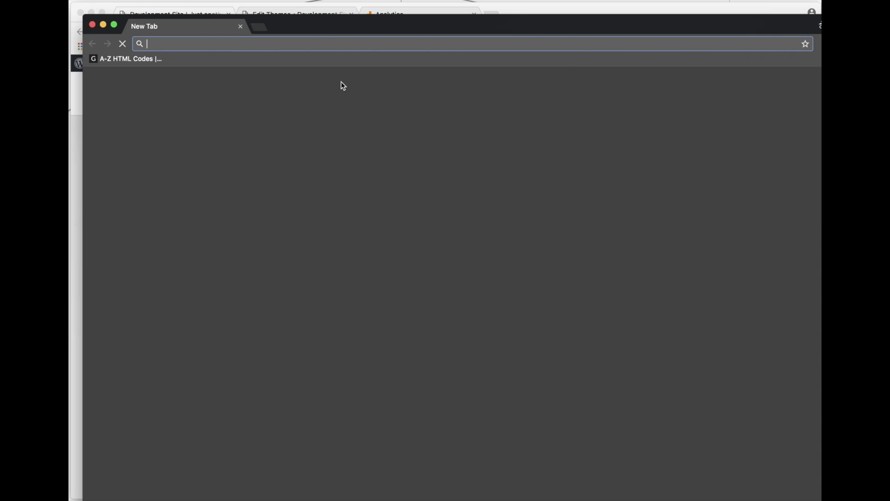
{"action": "type", "text": "d"}
{"action": "key", "text": "Return"}
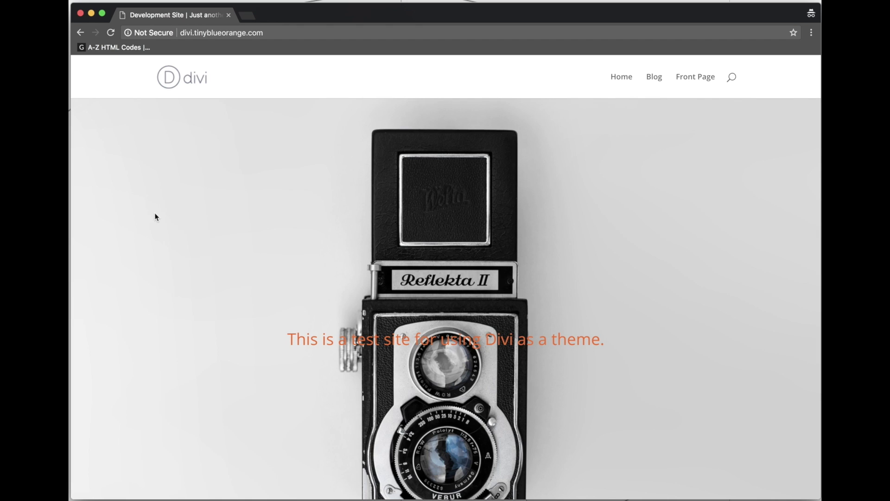
{"action": "right_click", "coordinate": [155, 213]}
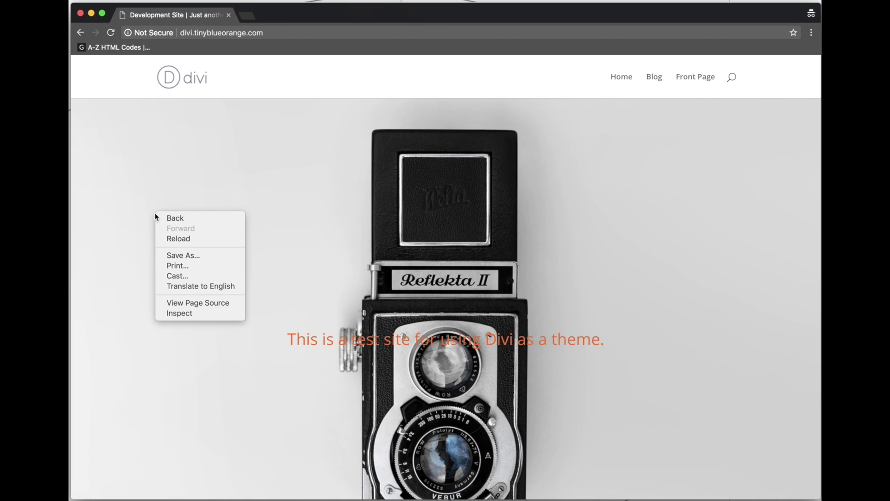
{"action": "left_click", "coordinate": [195, 304]}
Locate the Global Site Tag snippet in the page source by searching for "ua-", and close the incognito window
{"action": "key", "text": "super+f"}
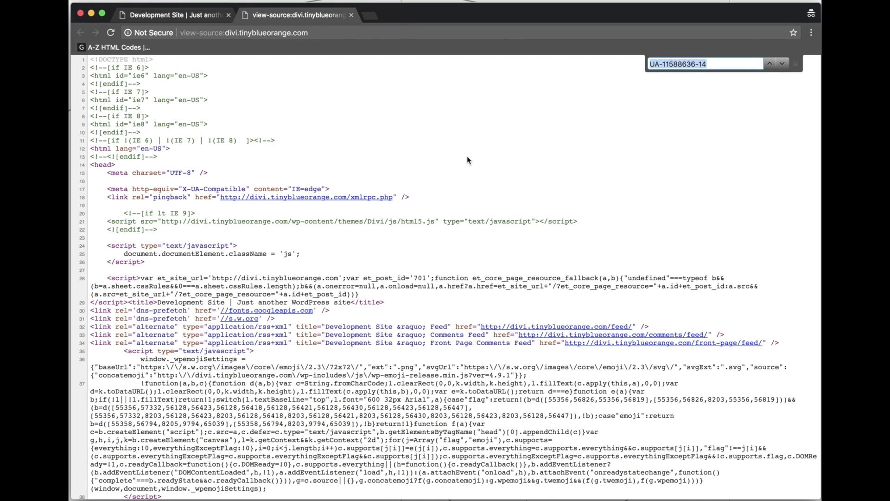
{"action": "type", "text": "ua-"}
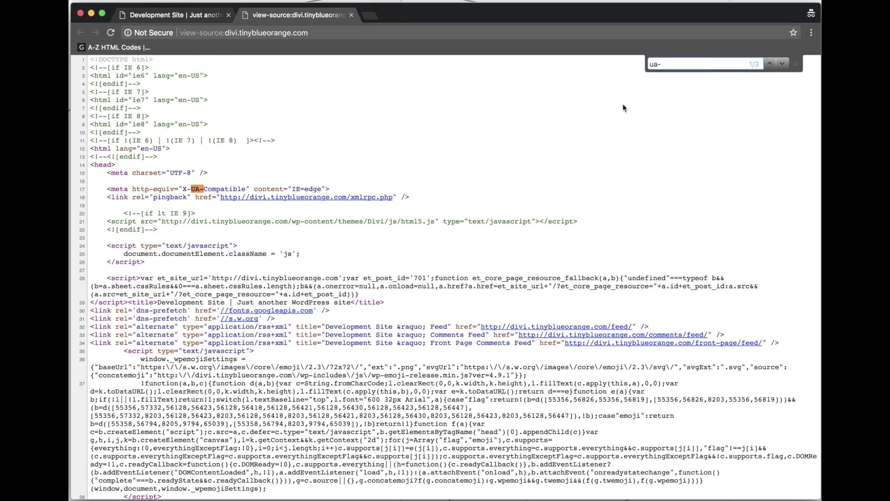
{"action": "left_click", "coordinate": [782, 65]}
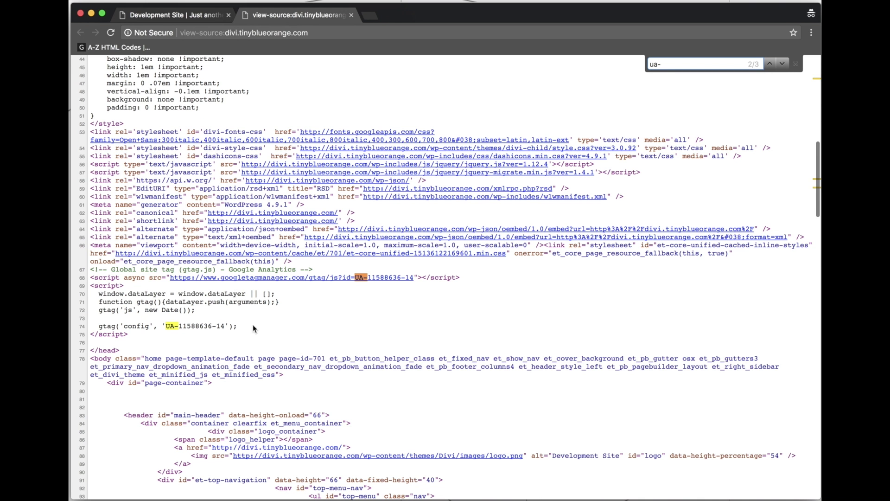
{"action": "left_click_drag", "start_coordinate": [210, 316], "coordinate": [94, 270]}
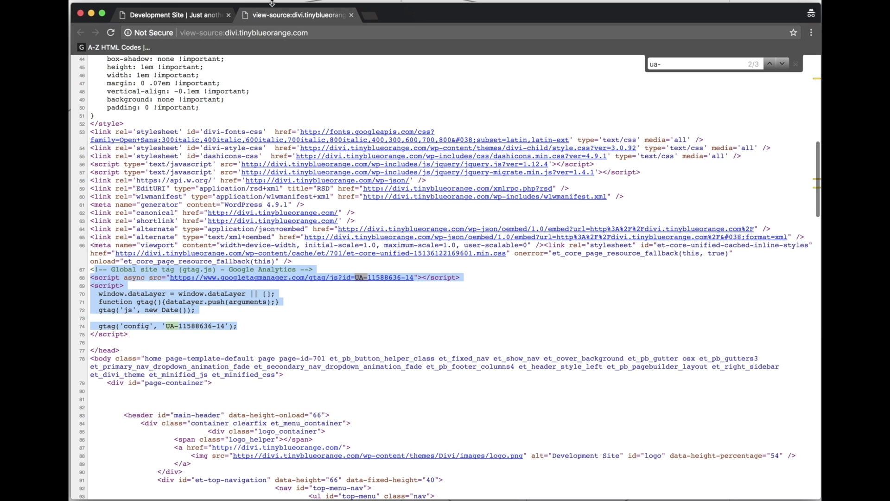
{"action": "left_click", "coordinate": [351, 16]}
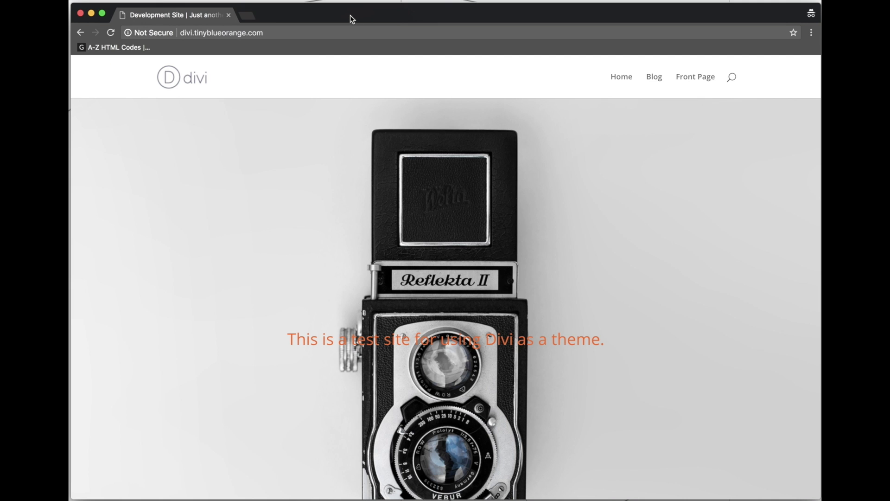
{"action": "left_click", "coordinate": [80, 14]}
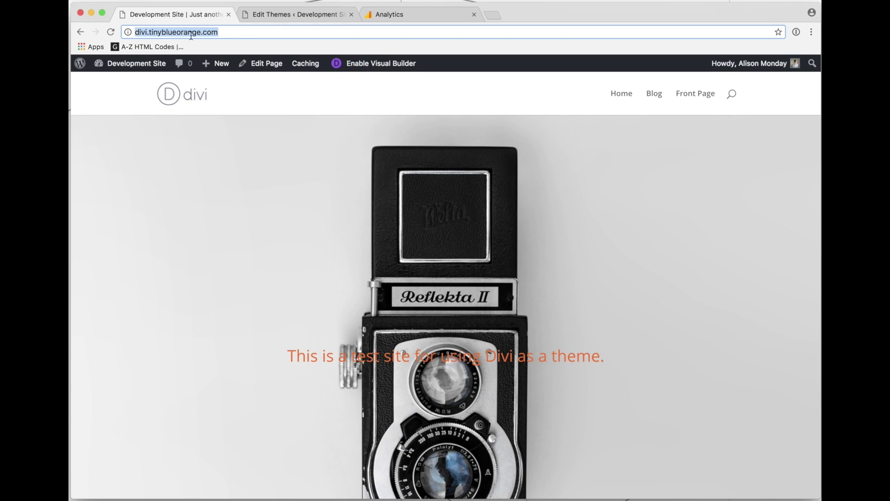
Return to the WordPress admin and show the head and body code fields in the Integration settings of Divi's Theme Options
{"action": "left_click", "coordinate": [272, 17]}
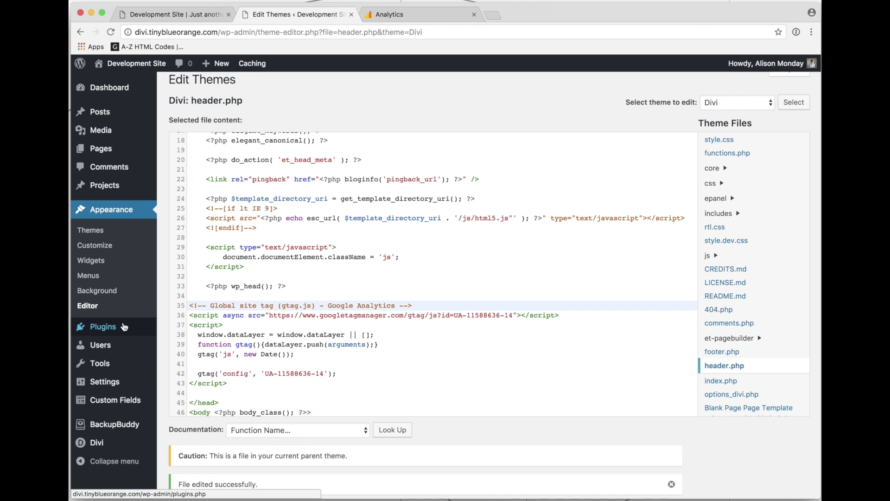
{"action": "mouse_move", "coordinate": [139, 443]}
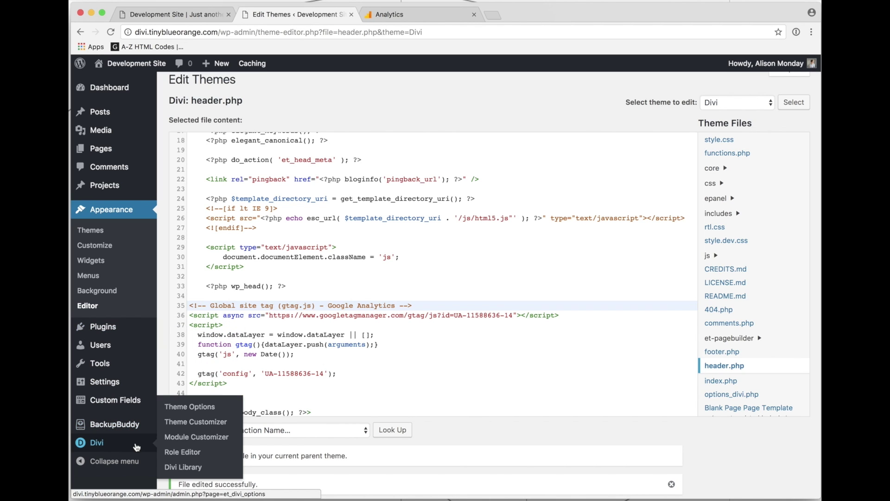
{"action": "left_click", "coordinate": [192, 407]}
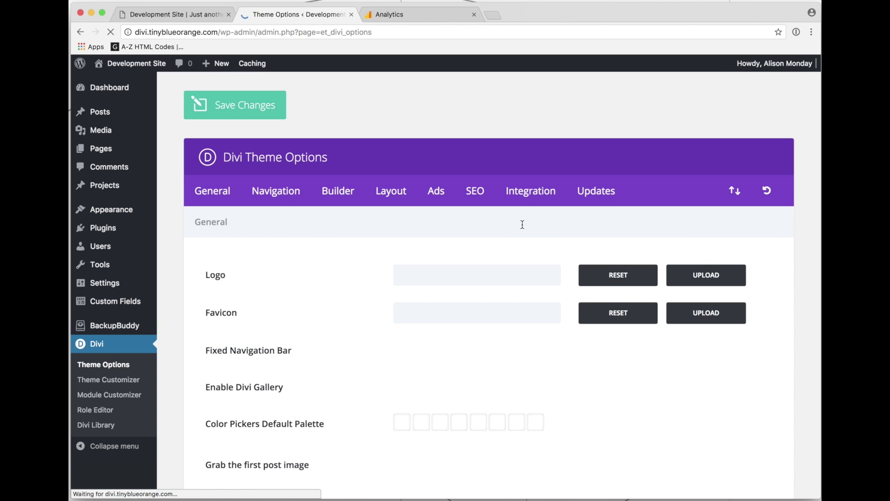
{"action": "left_click", "coordinate": [523, 195]}
{"action": "scroll", "coordinate": [537, 326], "scroll_direction": "down", "scroll_amount": 6}
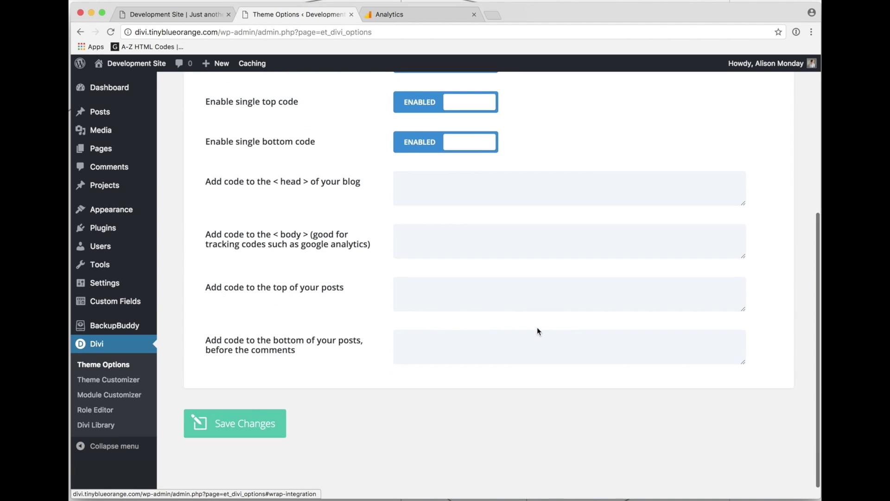